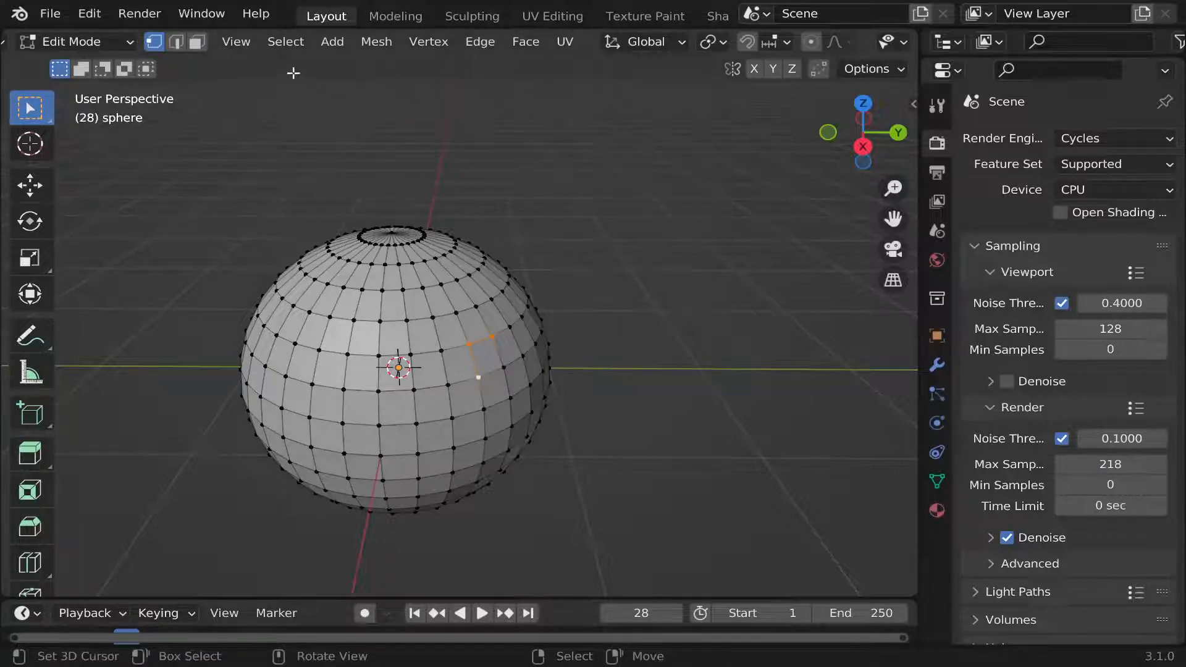
Apply Select Mirror to the selected vertices on the sphere mesh to include their mirrored counterparts.
{"action": "left_click", "coordinate": [286, 43]}
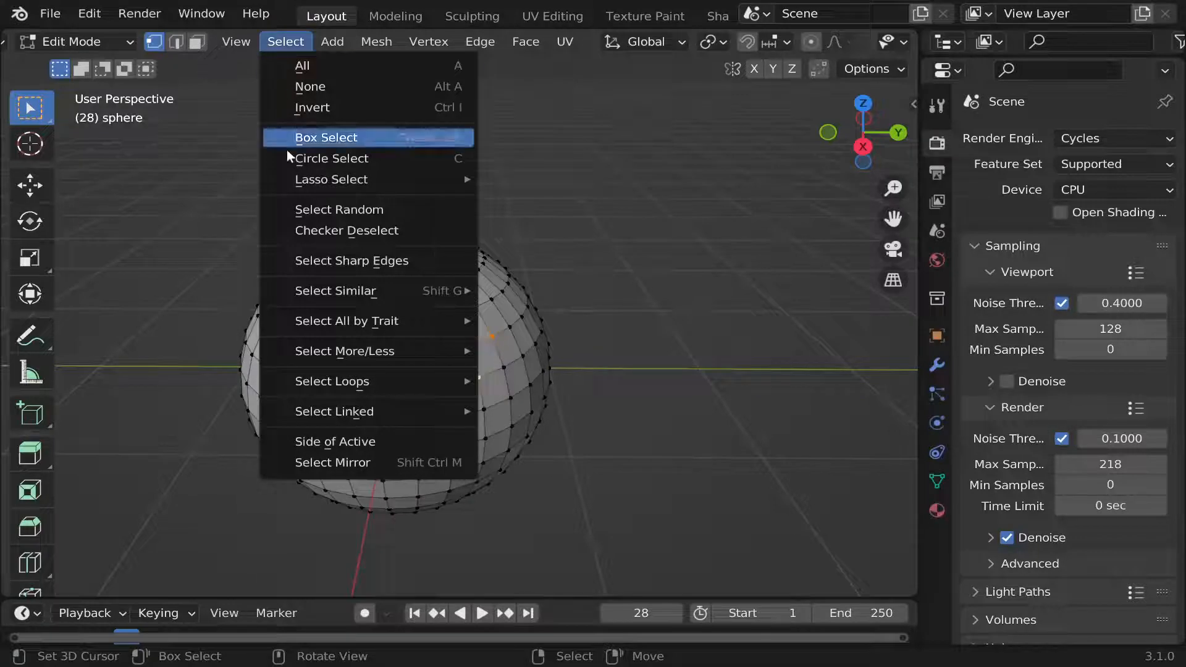
{"action": "left_click", "coordinate": [326, 463]}
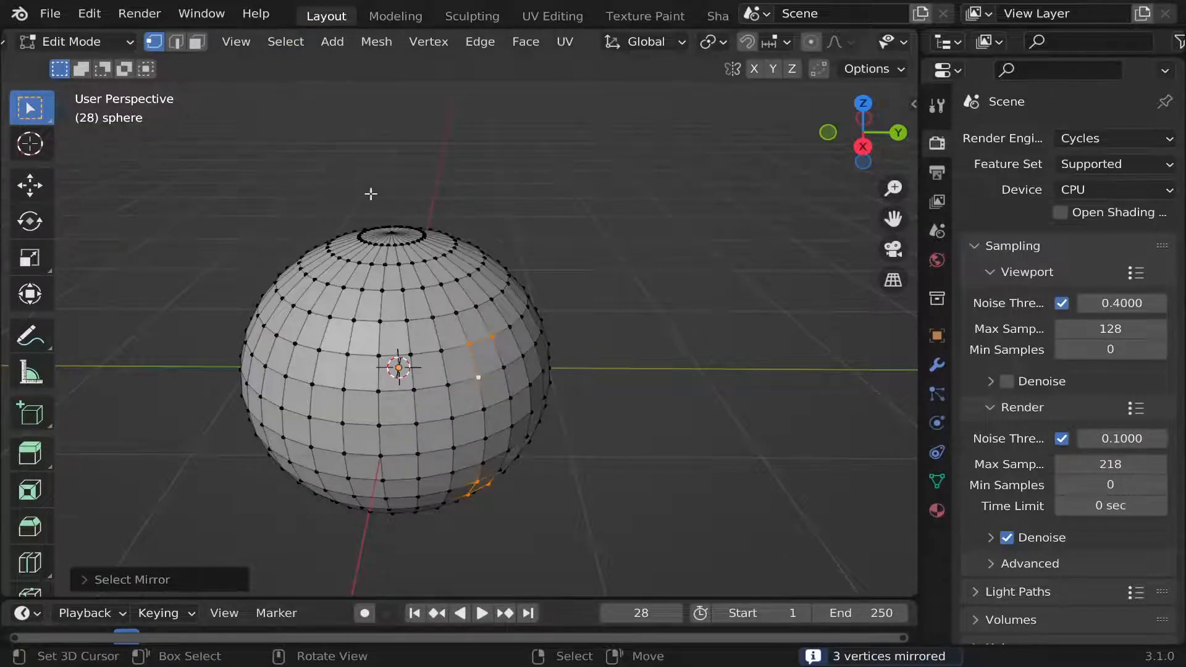
{"action": "scroll", "coordinate": [411, 289], "scroll_direction": "down", "scroll_amount": 2}
{"action": "middle_click_drag", "start_coordinate": [476, 477], "coordinate": [447, 433]}
{"action": "scroll", "coordinate": [474, 436], "scroll_direction": "up", "scroll_amount": 3}
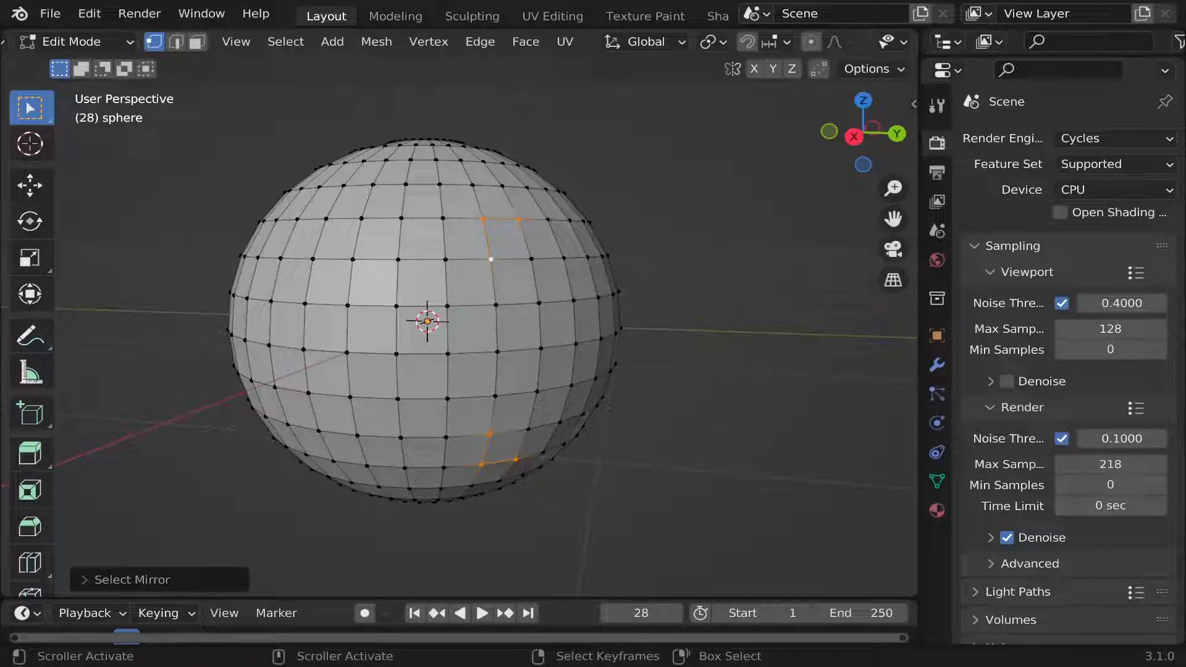
Try the X axis for the mirrored selection, then set the Select Mirror axis to Y with Extend kept on.
{"action": "left_click", "coordinate": [165, 572]}
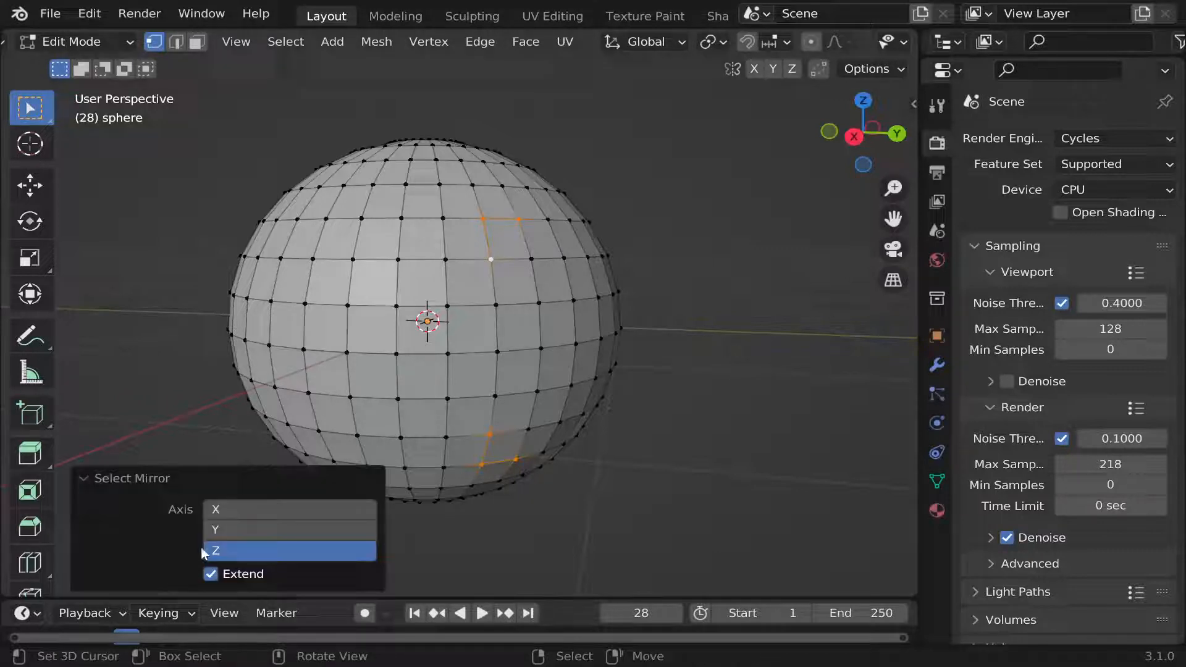
{"action": "left_click", "coordinate": [275, 529]}
{"action": "left_click", "coordinate": [294, 509]}
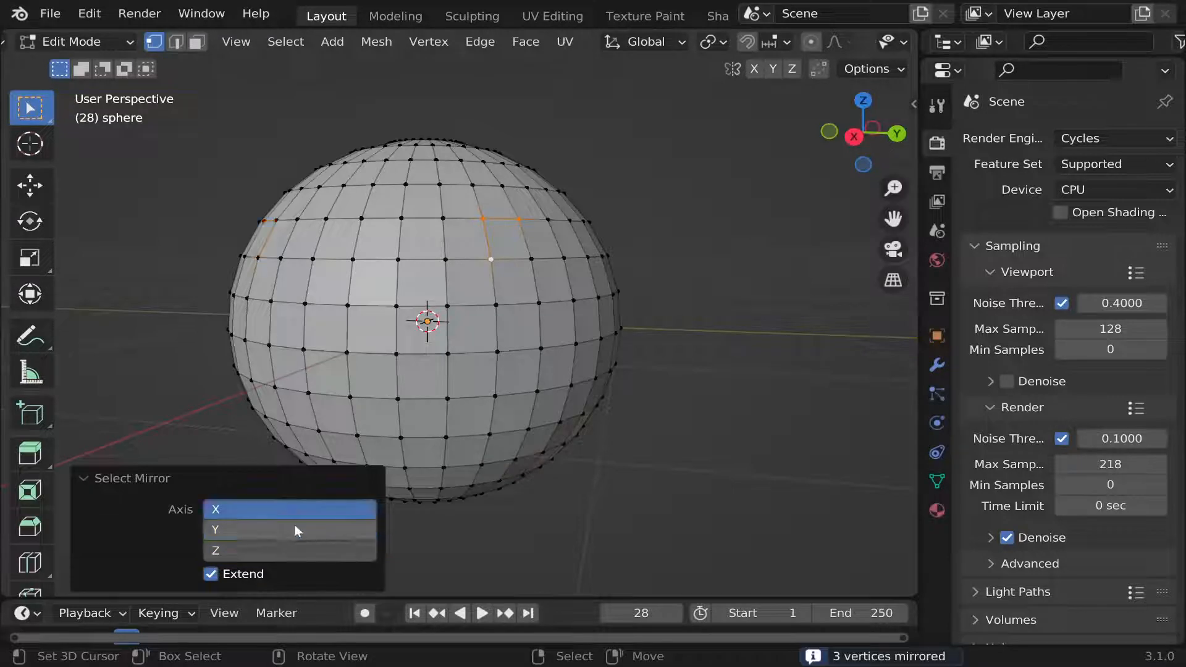
{"action": "left_click", "coordinate": [294, 530]}
{"action": "middle_click_drag", "start_coordinate": [565, 232], "coordinate": [585, 276]}
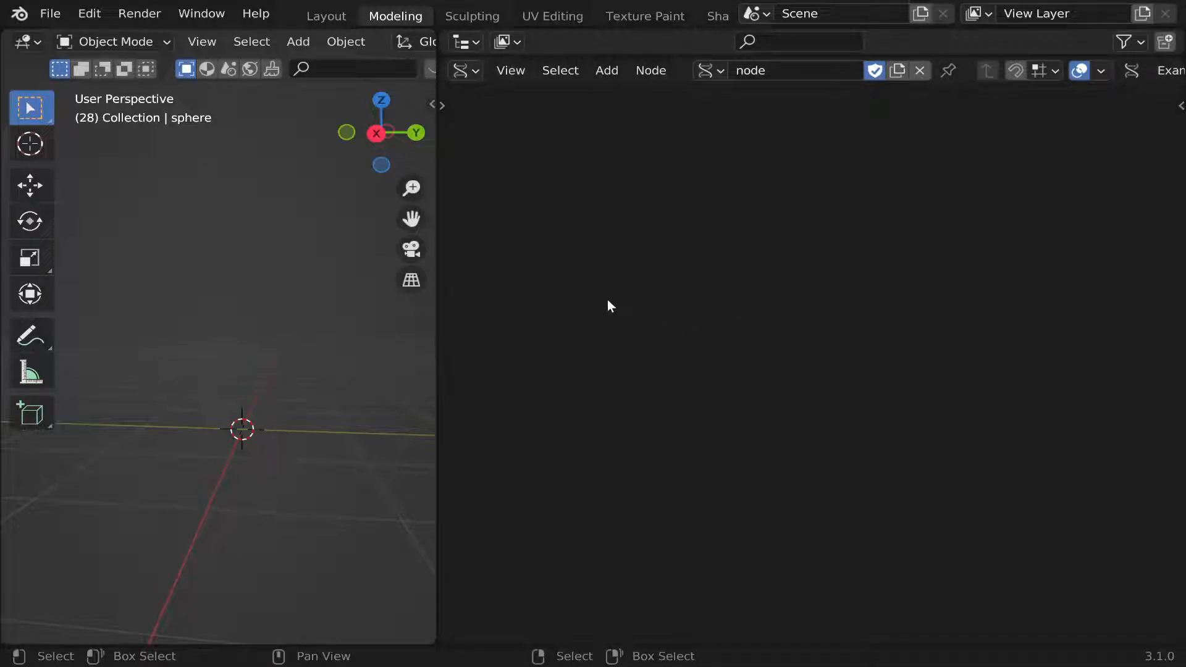
Add a Sphere generator node to the node tree and connect its outputs to a Temporal Viewer.
{"action": "key", "text": "shift+a"}
{"action": "mouse_move", "coordinate": [618, 84]}
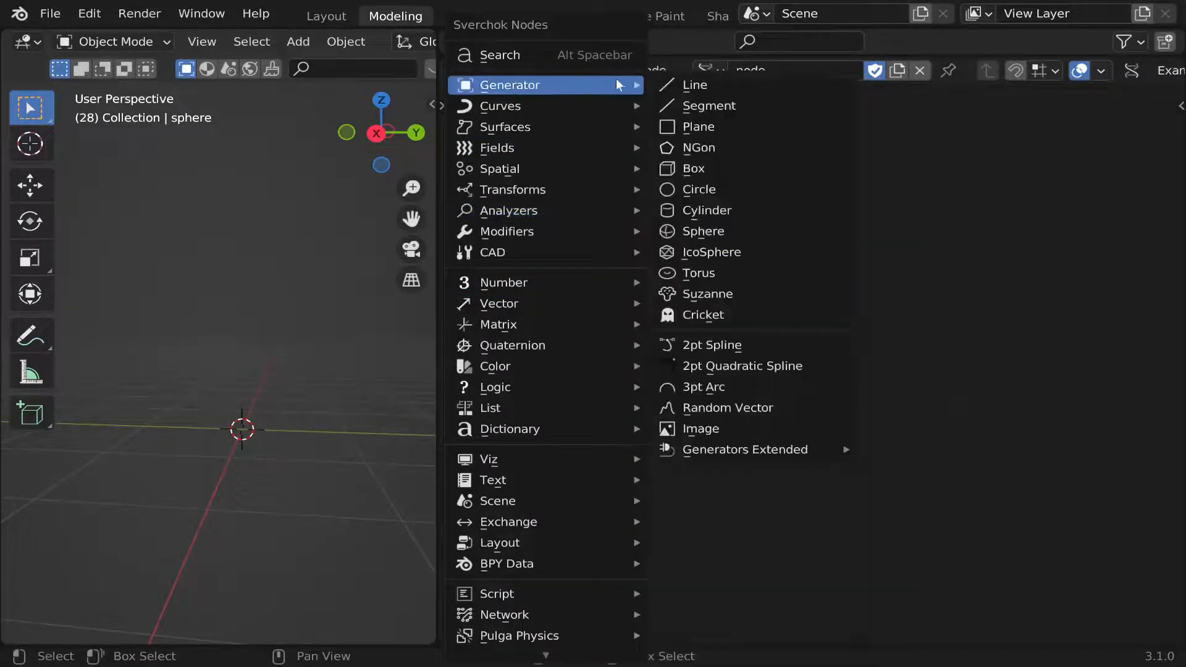
{"action": "left_click", "coordinate": [745, 224]}
{"action": "left_click", "coordinate": [552, 274]}
{"action": "left_click", "coordinate": [573, 284], "text": "ctrl+shift"}
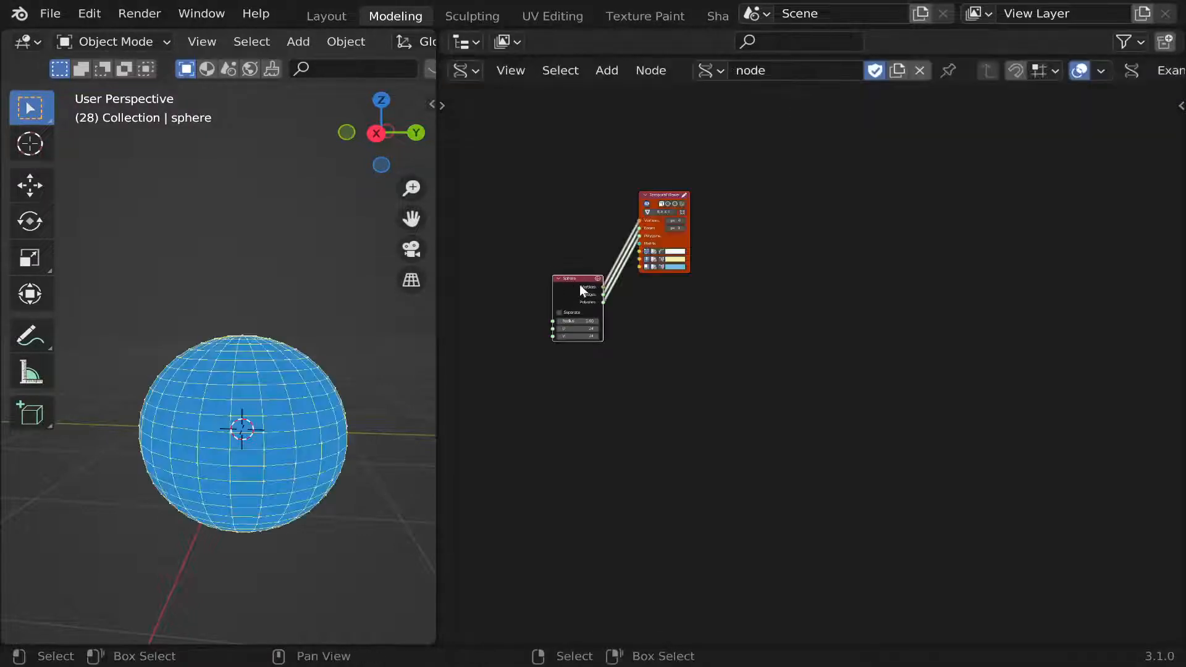
{"action": "scroll", "coordinate": [581, 290], "scroll_direction": "up", "scroll_amount": 4}
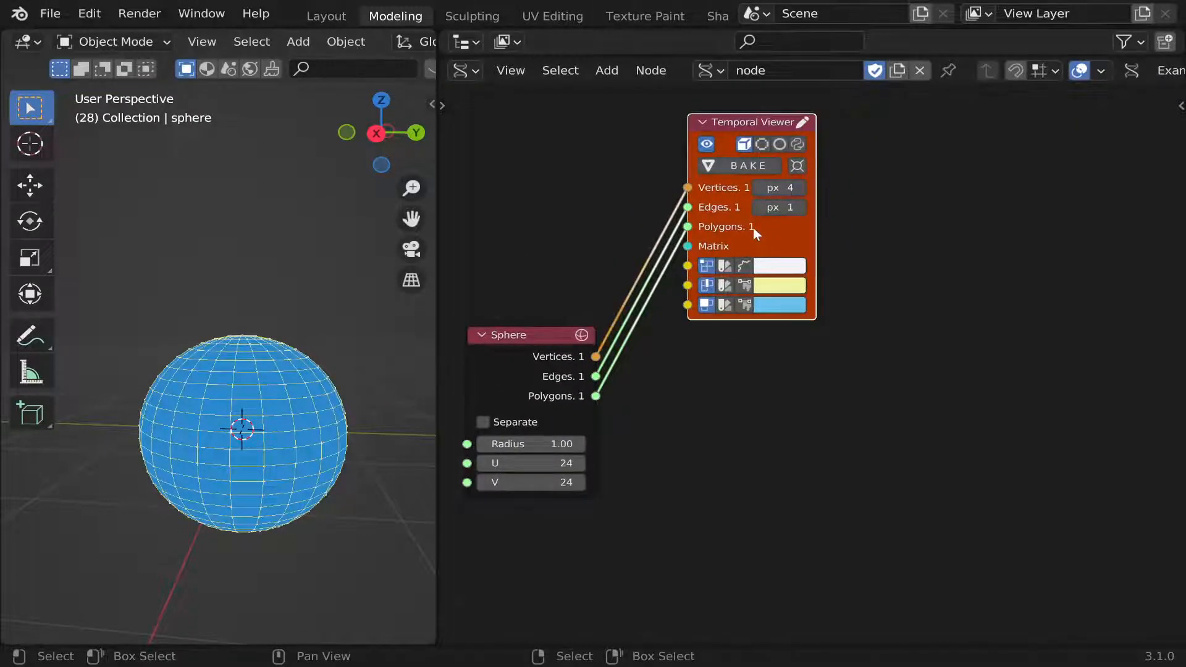
Move the Temporal Viewer well away from the Sphere node and place a List Input node below the Sphere.
{"action": "left_click_drag", "start_coordinate": [753, 227], "coordinate": [967, 307]}
{"action": "key", "text": "shift+a"}
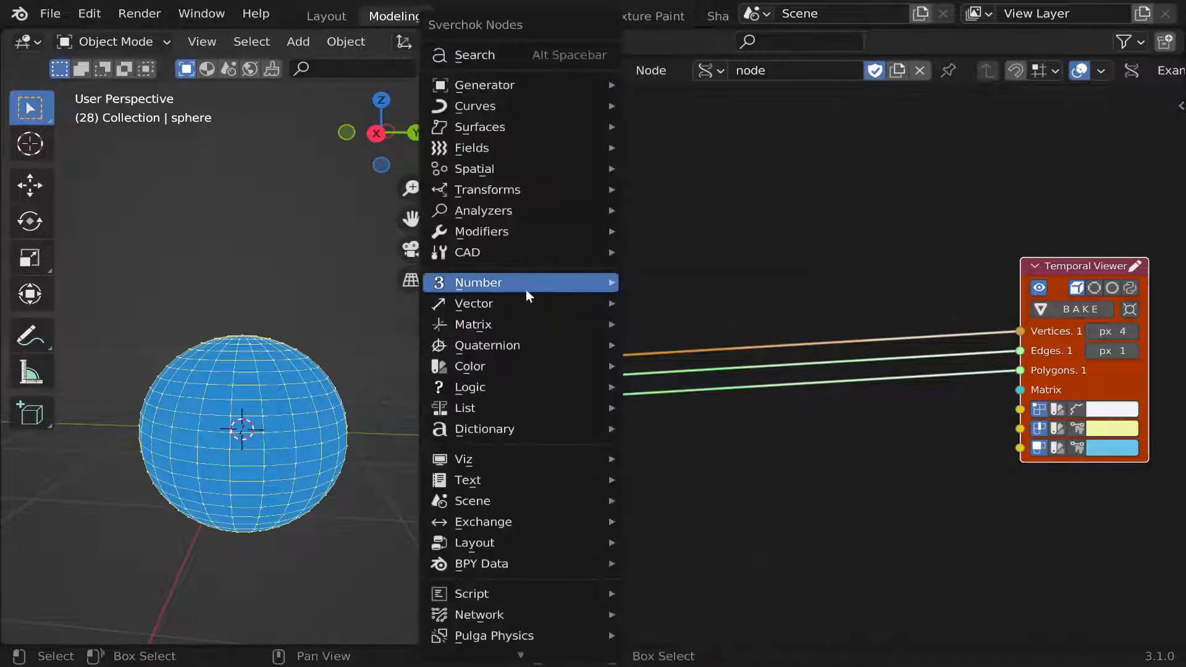
{"action": "mouse_move", "coordinate": [525, 285]}
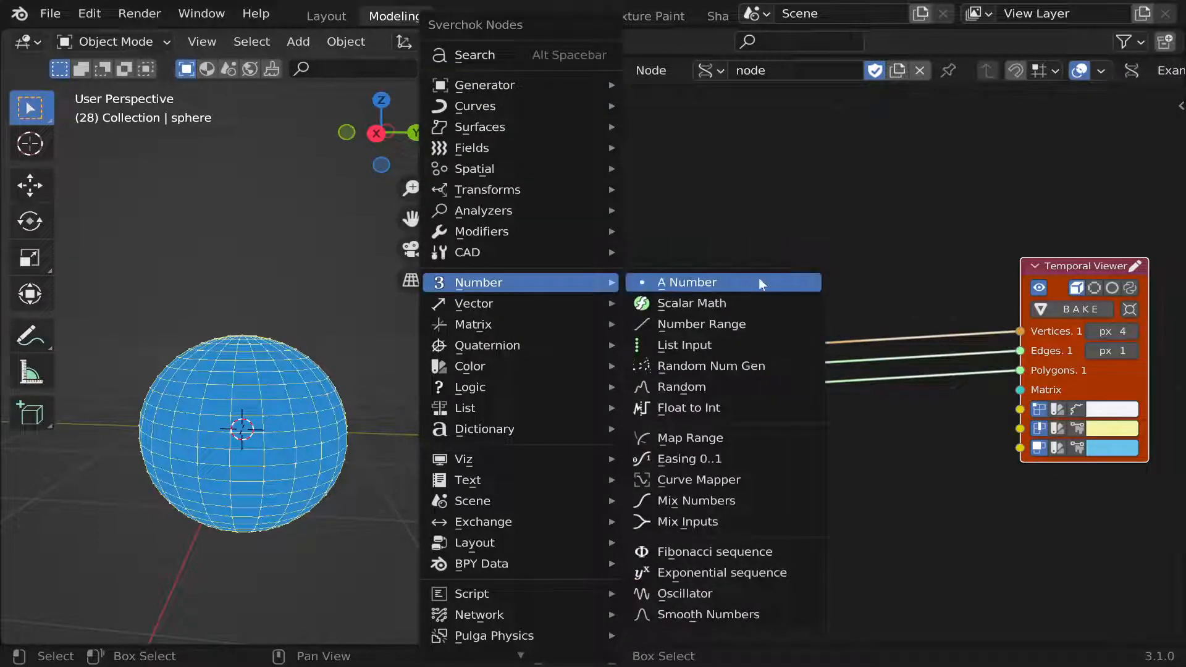
{"action": "left_click", "coordinate": [761, 345]}
{"action": "left_click", "coordinate": [653, 520]}
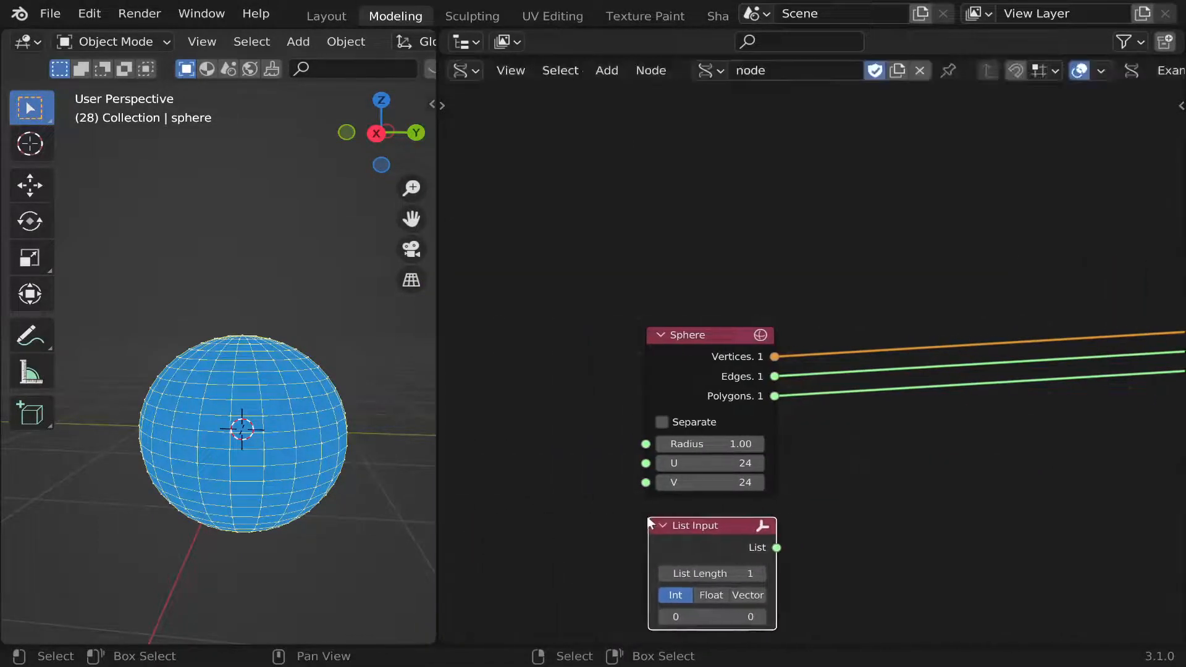
{"action": "middle_click_drag", "start_coordinate": [803, 526], "coordinate": [633, 466]}
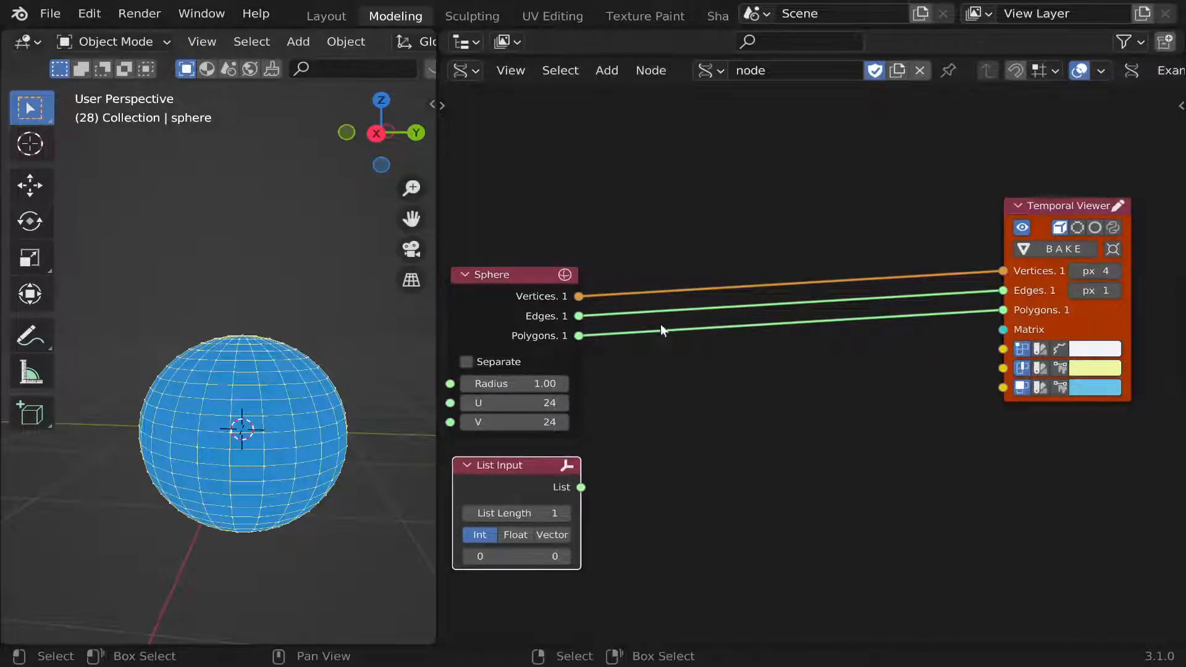
Add a List Item node, feeding Sphere vertices into Data and the List Input's list into Index.
{"action": "left_click", "coordinate": [595, 77]}
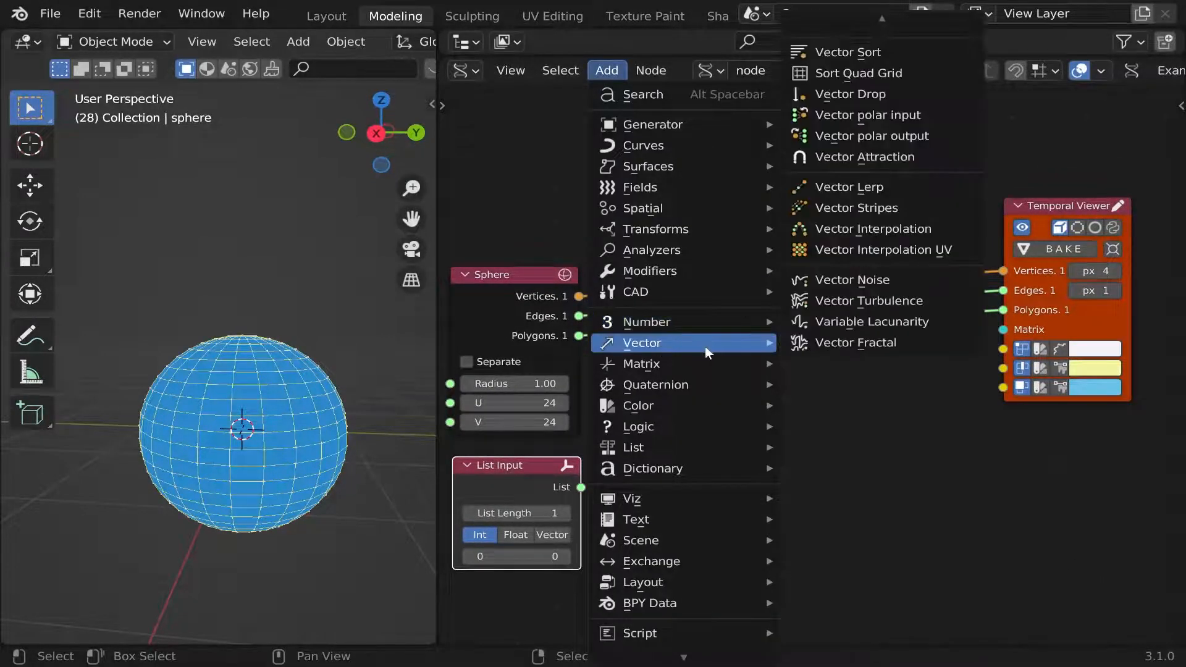
{"action": "mouse_move", "coordinate": [711, 447]}
{"action": "mouse_move", "coordinate": [860, 153]}
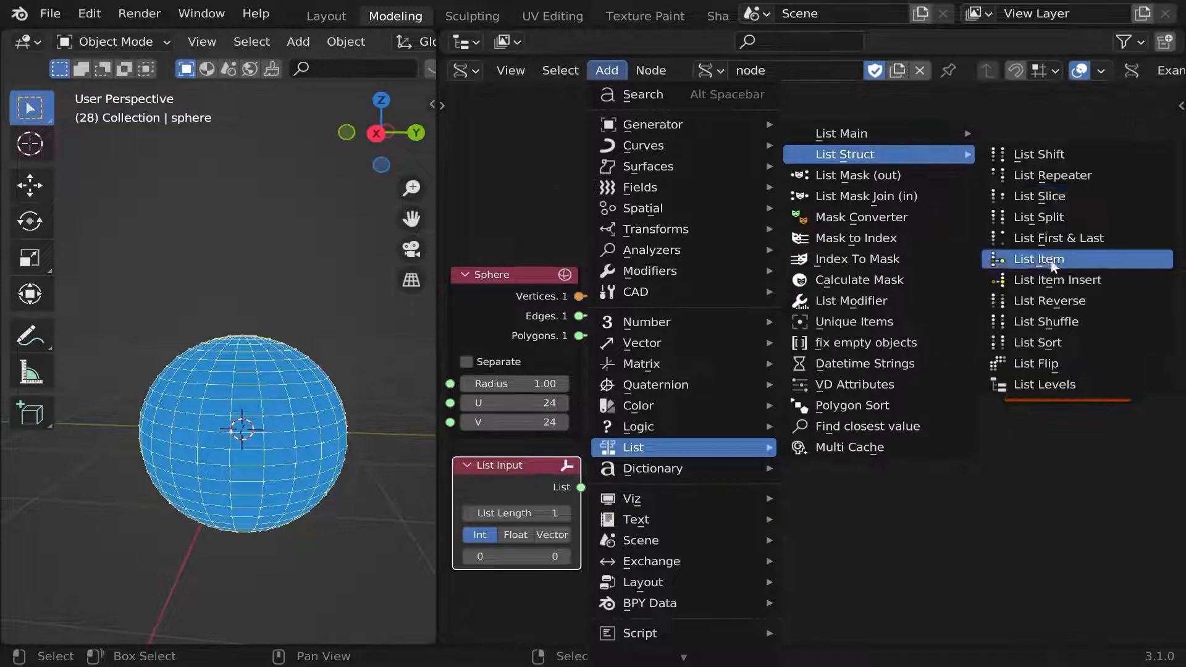
{"action": "left_click", "coordinate": [1018, 257]}
{"action": "left_click", "coordinate": [680, 352]}
{"action": "left_click_drag", "start_coordinate": [581, 298], "coordinate": [664, 442]}
{"action": "mouse_move", "coordinate": [574, 488]}
{"action": "left_mouse_down"}
{"action": "mouse_move", "coordinate": [614, 471]}
{"action": "mouse_move", "coordinate": [577, 489]}
{"action": "left_mouse_up"}
{"action": "left_click_drag", "start_coordinate": [583, 488], "coordinate": [654, 459]}
Duplicate the Temporal Viewer, connect List Item's Item output to its vertices, and enlarge the vertex size to 38 px.
{"action": "left_click", "coordinate": [1044, 299]}
{"action": "key", "text": "shift+d"}
{"action": "left_click", "coordinate": [912, 445]}
{"action": "left_click_drag", "start_coordinate": [782, 373], "coordinate": [871, 417]}
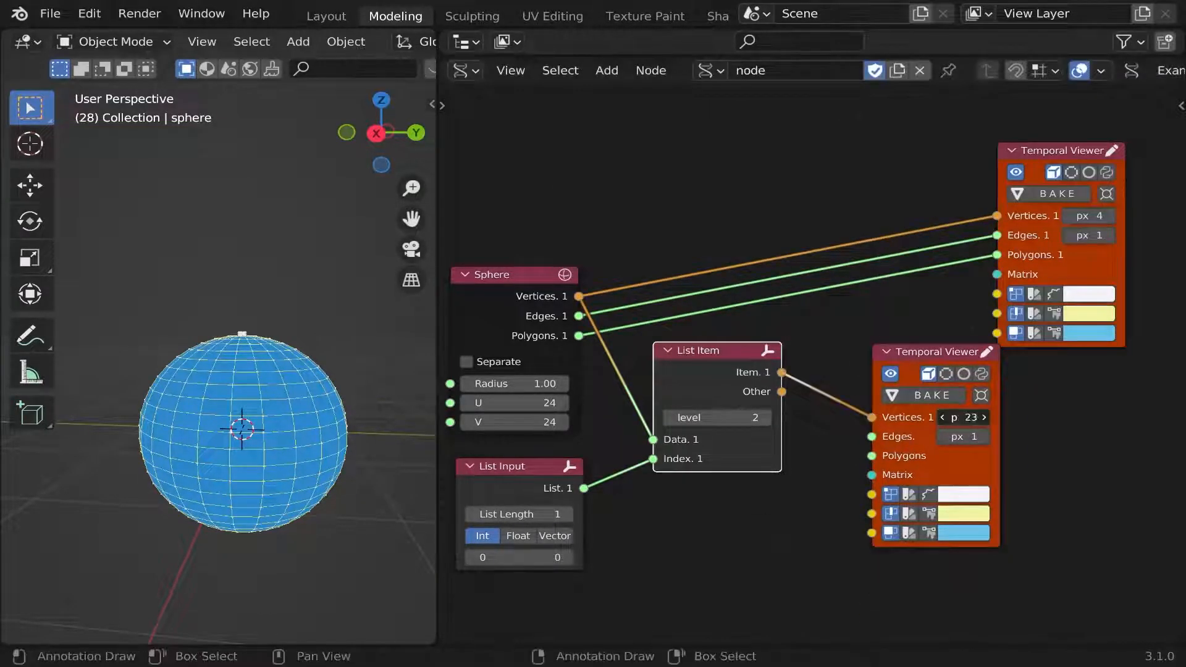
Set the List Input's length to 2 with the vertex indices 148 and 171.
{"action": "left_click", "coordinate": [566, 513]}
{"action": "scroll", "coordinate": [576, 560], "scroll_direction": "up", "scroll_amount": 2}
{"action": "middle_click_drag", "start_coordinate": [576, 559], "coordinate": [574, 490]}
{"action": "left_click_drag", "start_coordinate": [537, 488], "coordinate": [720, 488]}
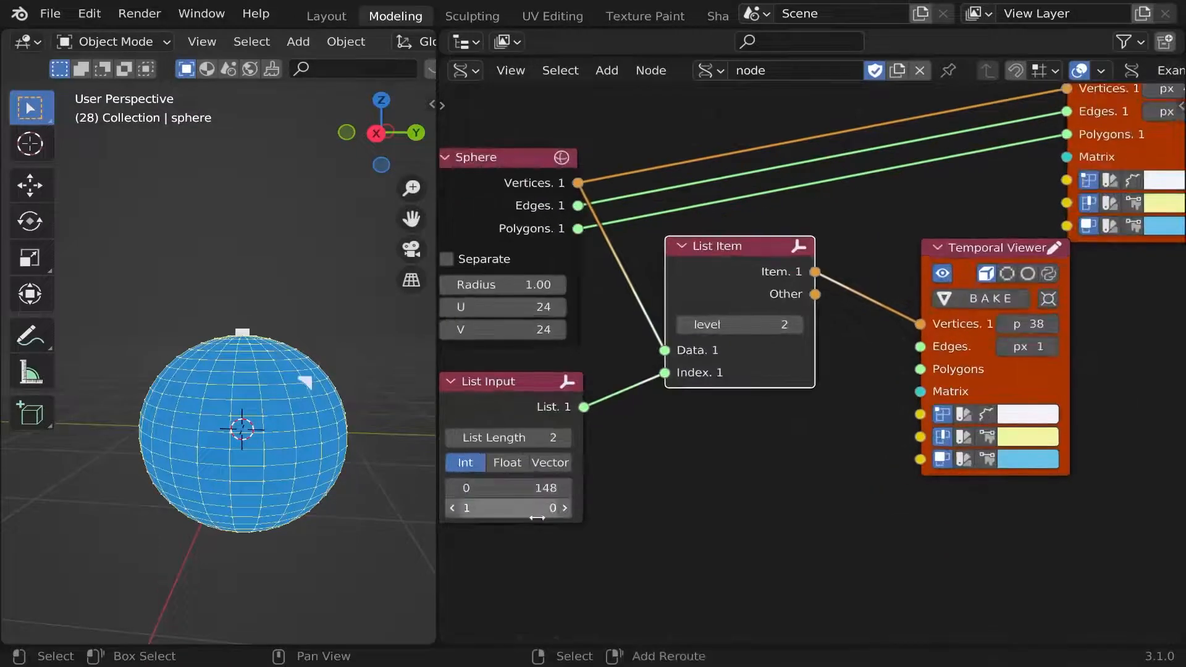
{"action": "left_click_drag", "start_coordinate": [537, 510], "coordinate": [868, 510]}
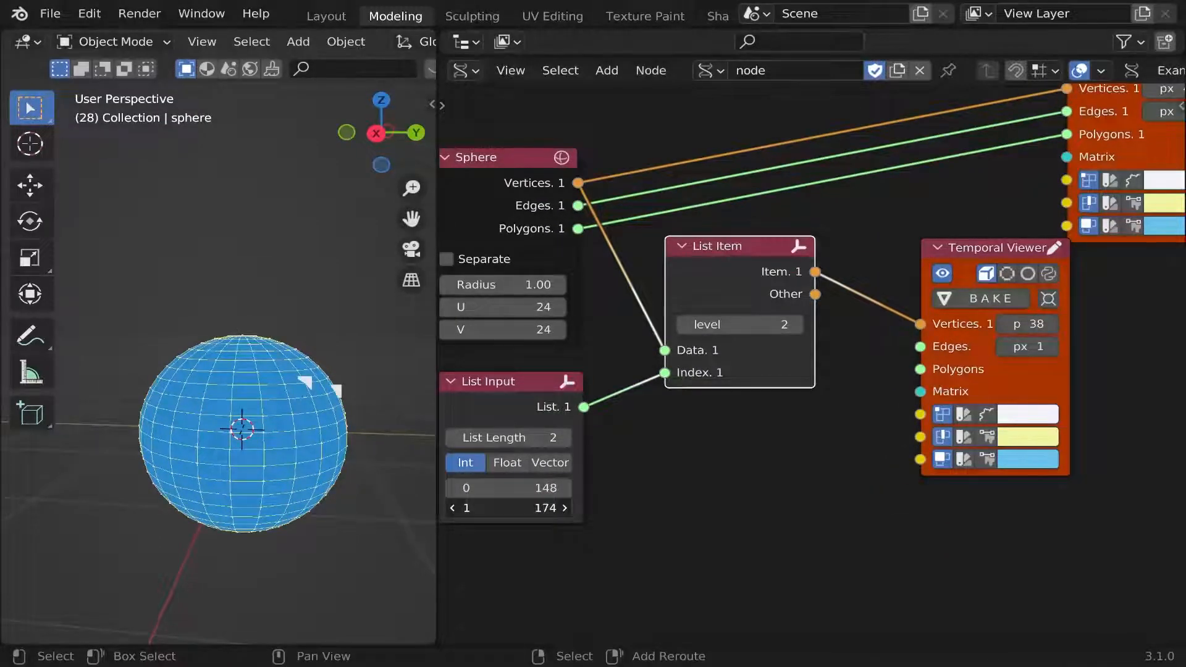
{"action": "left_click_drag", "start_coordinate": [537, 507], "coordinate": [544, 508]}
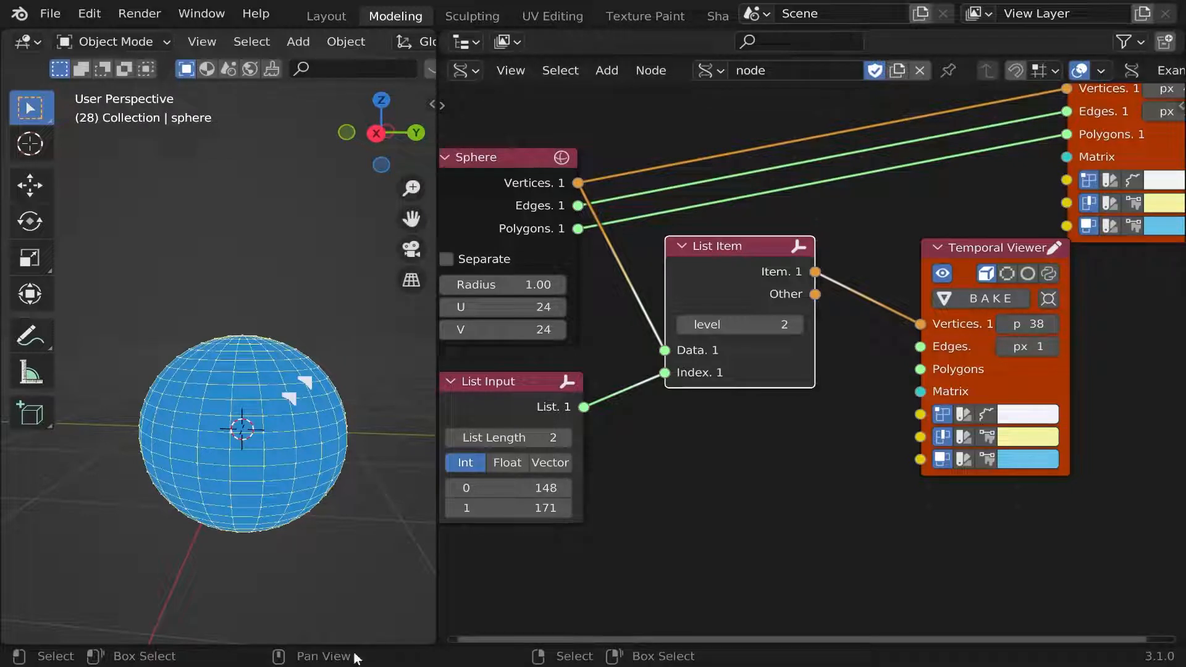
Add a Mirror Mk2 node after List Item and connect the Item output to its Vertices input.
{"action": "left_click", "coordinate": [607, 69]}
{"action": "mouse_move", "coordinate": [769, 249]}
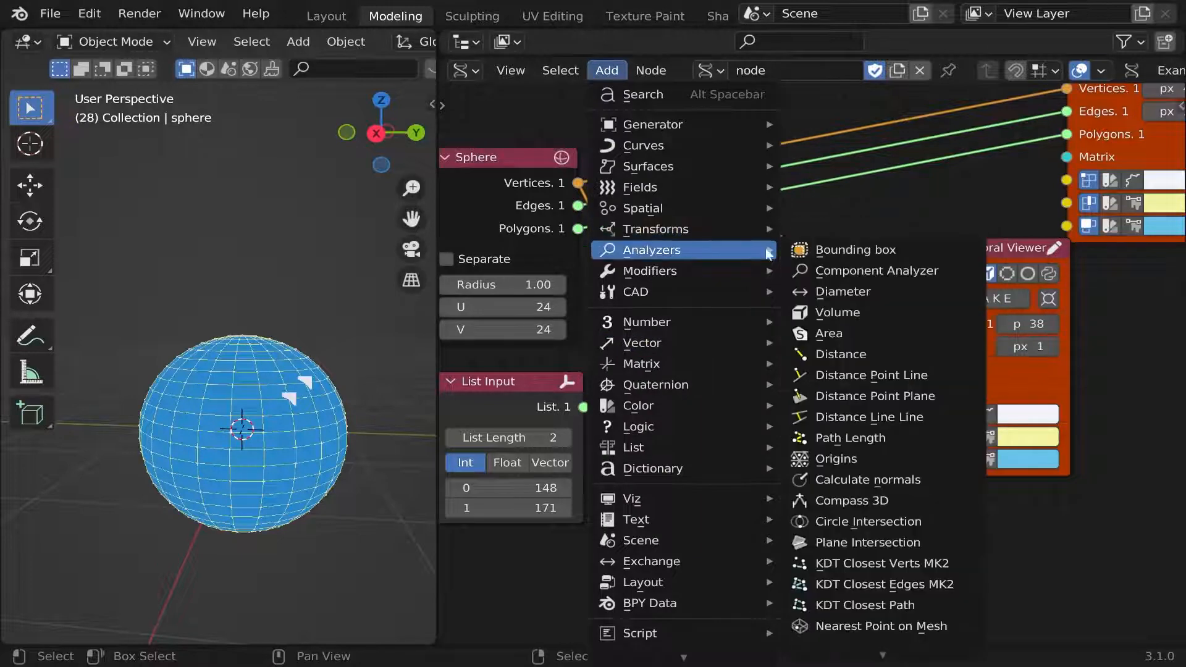
{"action": "mouse_move", "coordinate": [705, 227]}
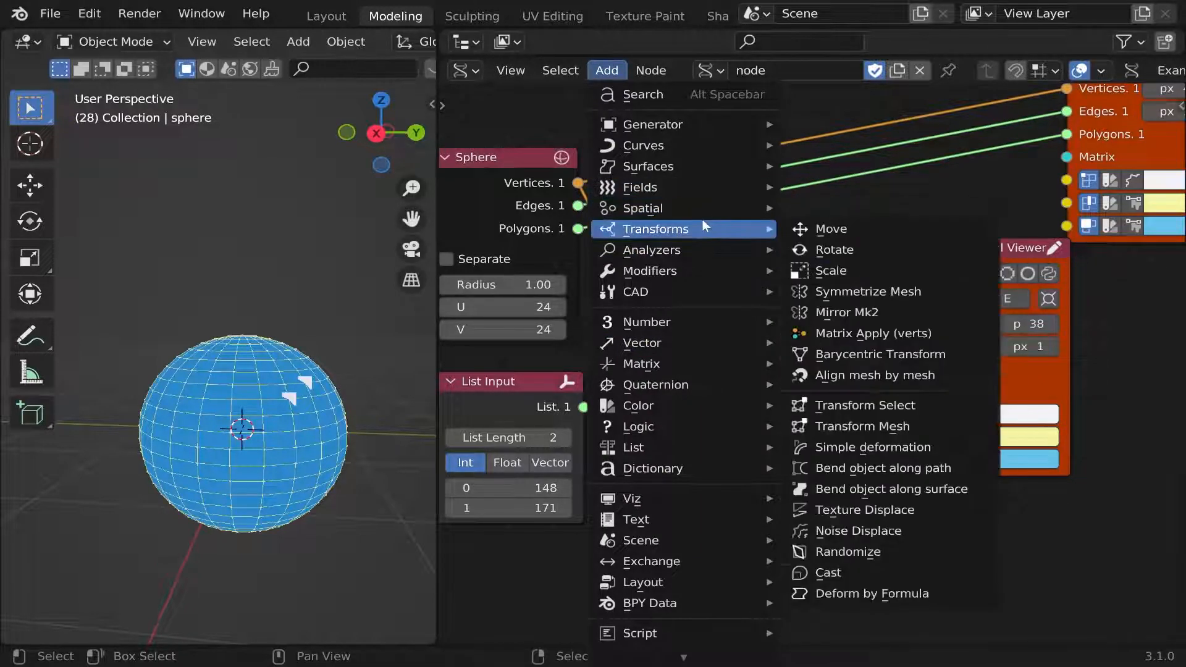
{"action": "left_click", "coordinate": [846, 312]}
{"action": "left_click", "coordinate": [889, 273]}
{"action": "scroll", "coordinate": [880, 272], "scroll_direction": "up", "scroll_amount": 4}
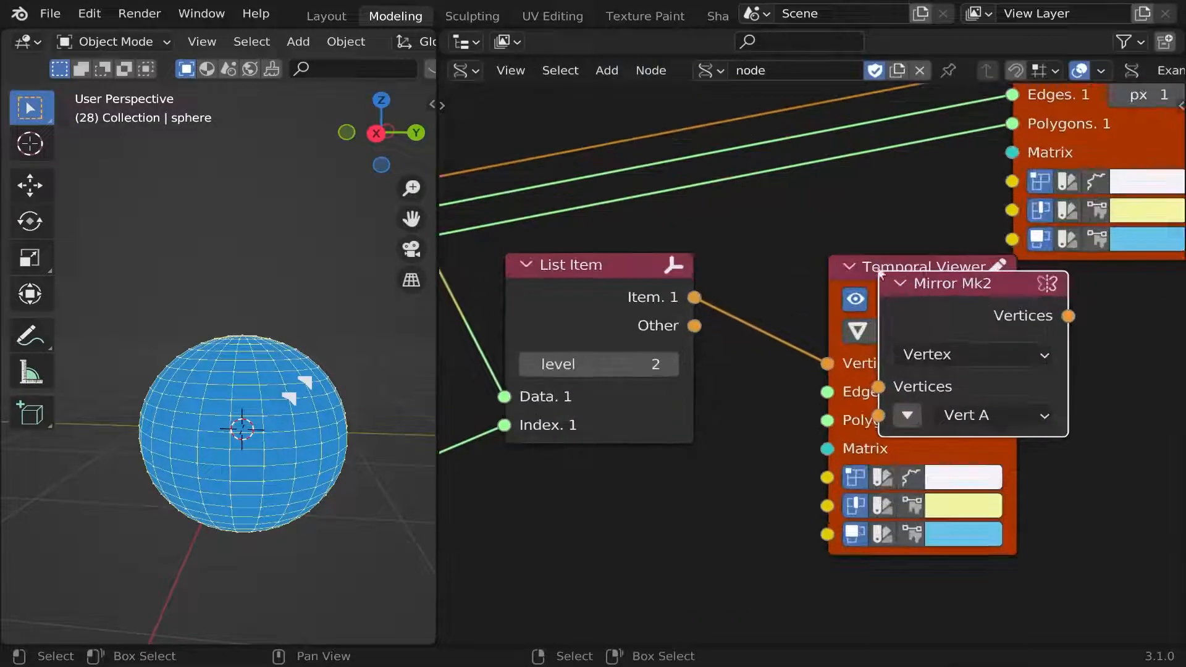
{"action": "left_click_drag", "start_coordinate": [863, 264], "coordinate": [1138, 287]}
{"action": "left_click_drag", "start_coordinate": [681, 298], "coordinate": [881, 385]}
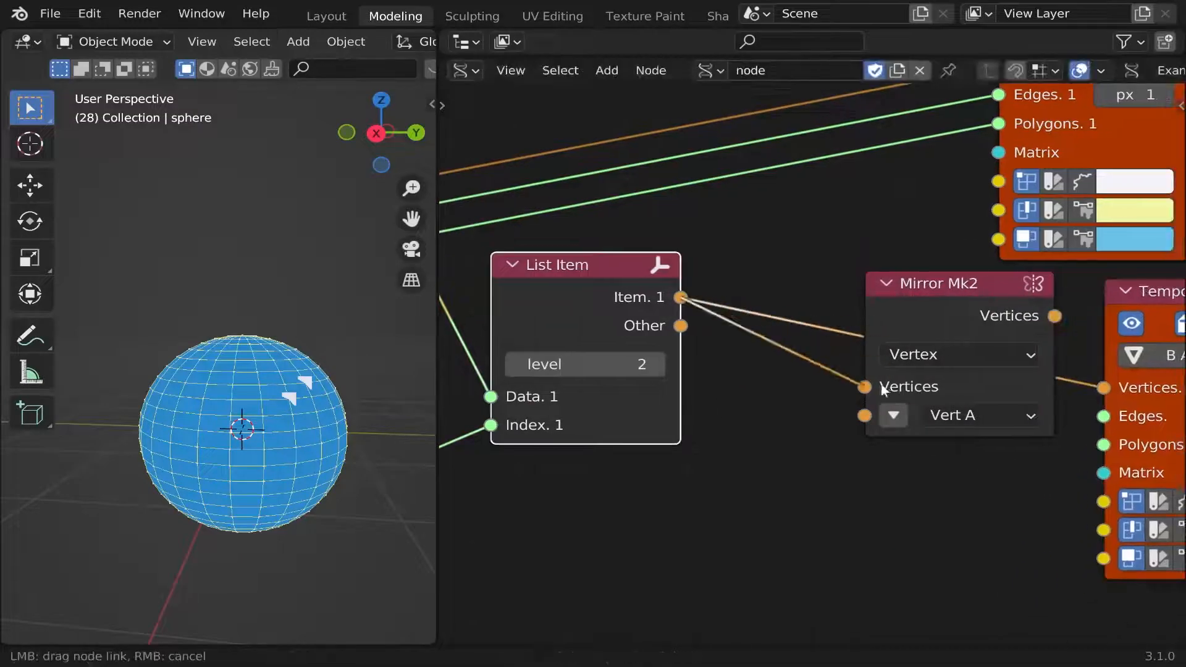
{"action": "left_click_drag", "start_coordinate": [923, 292], "coordinate": [826, 386]}
Move the picked-vertices Temporal Viewer up out of the way and place a duplicate of it beside Mirror Mk2.
{"action": "scroll", "coordinate": [826, 386], "scroll_direction": "down", "scroll_amount": 5}
{"action": "middle_click_drag", "start_coordinate": [1106, 386], "coordinate": [863, 417]}
{"action": "left_click_drag", "start_coordinate": [843, 457], "coordinate": [1000, 217]}
{"action": "key", "text": "shift+d"}
{"action": "left_click", "coordinate": [844, 485]}
{"action": "middle_click_drag", "start_coordinate": [642, 441], "coordinate": [813, 388]}
{"action": "scroll", "coordinate": [813, 388], "scroll_direction": "up", "scroll_amount": 4}
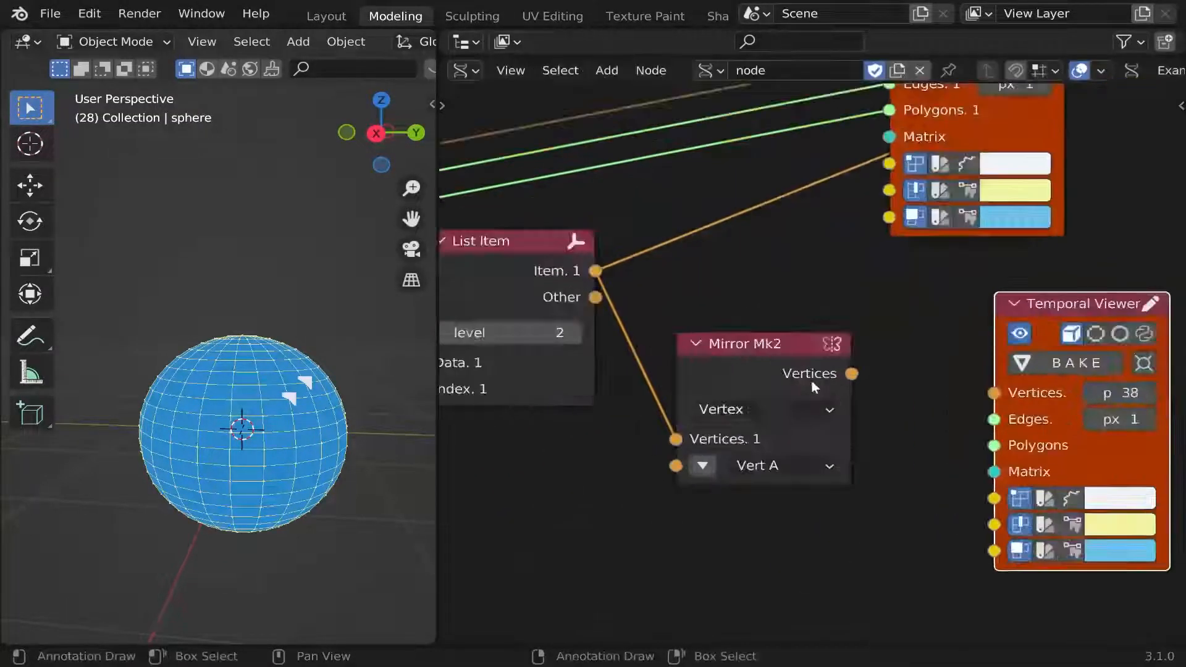
Set the Mirror Mk2 node's mode to Plane by matrix.
{"action": "left_click", "coordinate": [803, 409]}
{"action": "left_click", "coordinate": [797, 539]}
{"action": "middle_click_drag", "start_coordinate": [813, 540], "coordinate": [969, 474]}
{"action": "scroll", "coordinate": [671, 106], "scroll_direction": "up", "scroll_amount": 2}
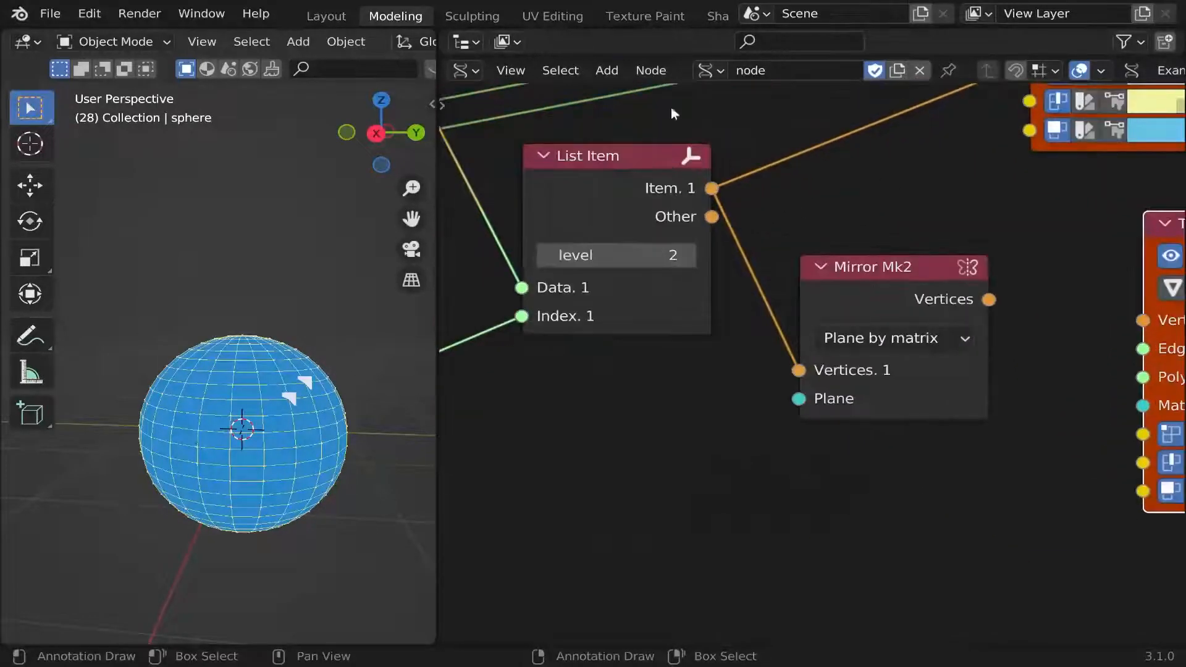
Add a Matrix In node below List Item and connect its Matrices output to Mirror Mk2's Plane input.
{"action": "left_click", "coordinate": [606, 70]}
{"action": "mouse_move", "coordinate": [666, 363]}
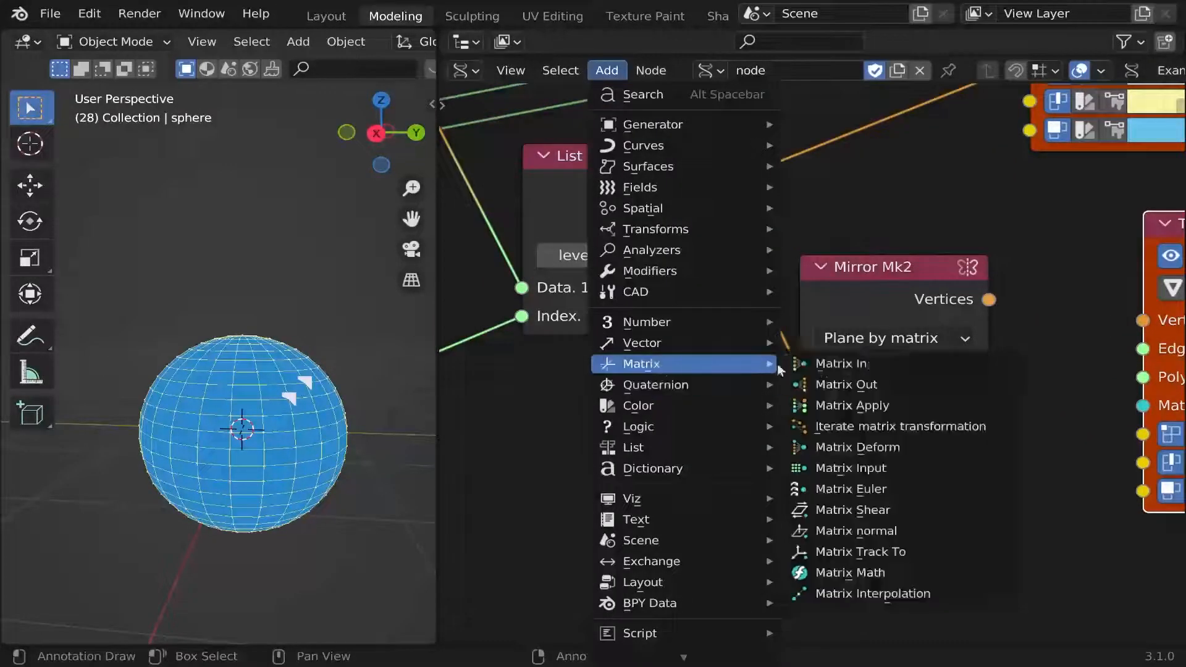
{"action": "left_click", "coordinate": [905, 369]}
{"action": "left_click_drag", "start_coordinate": [703, 407], "coordinate": [814, 399]}
{"action": "scroll", "coordinate": [823, 399], "scroll_direction": "down", "scroll_amount": 5}
{"action": "middle_click_drag", "start_coordinate": [823, 399], "coordinate": [683, 350]}
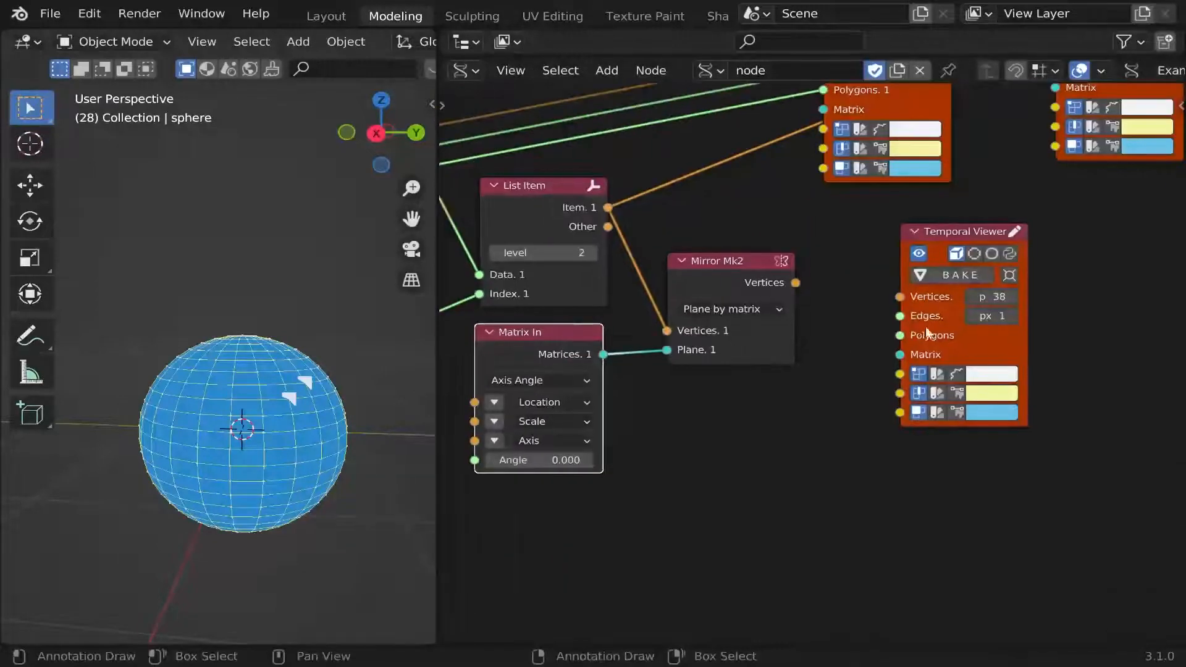
Duplicate the unconnected Temporal Viewer below Mirror Mk2 and feed Matrix In's Matrices into its Matrix input.
{"action": "left_click", "coordinate": [926, 332]}
{"action": "key", "text": "shift+d"}
{"action": "left_click", "coordinate": [696, 546]}
{"action": "left_click_drag", "start_coordinate": [599, 356], "coordinate": [723, 551]}
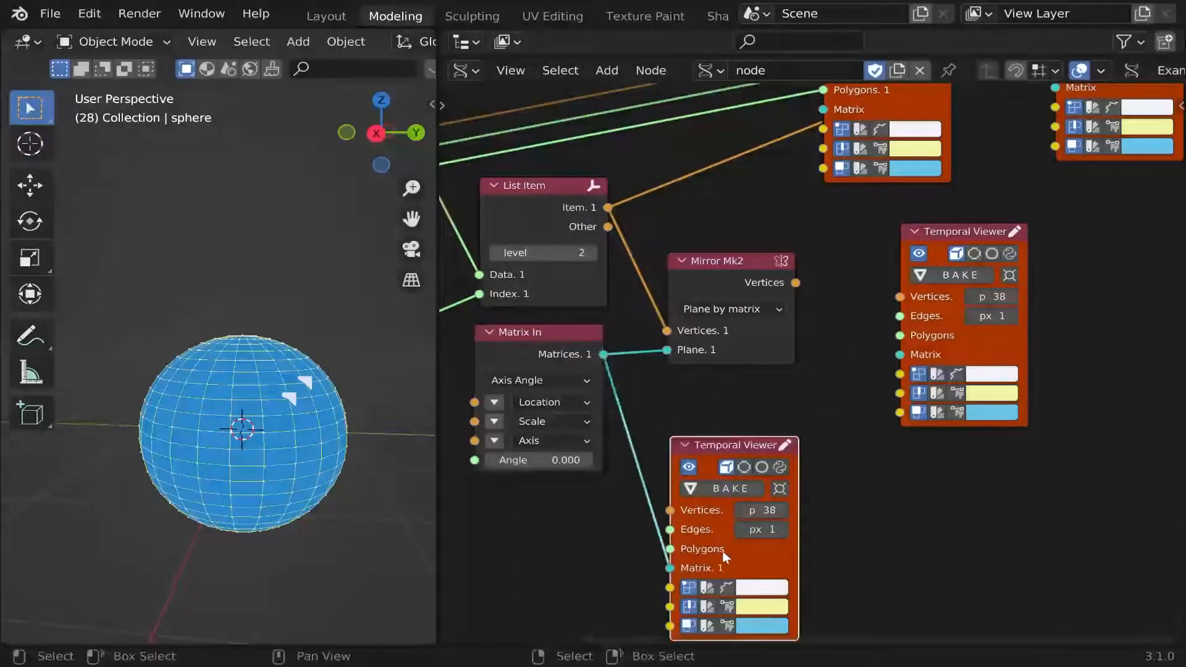
Increase the matrix drawing scale in the properties of the viewer that shows the mirror plane.
{"action": "key", "text": "n"}
{"action": "scroll", "coordinate": [1058, 522], "scroll_direction": "down", "scroll_amount": 4}
{"action": "scroll", "coordinate": [1056, 522], "scroll_direction": "up", "scroll_amount": 3}
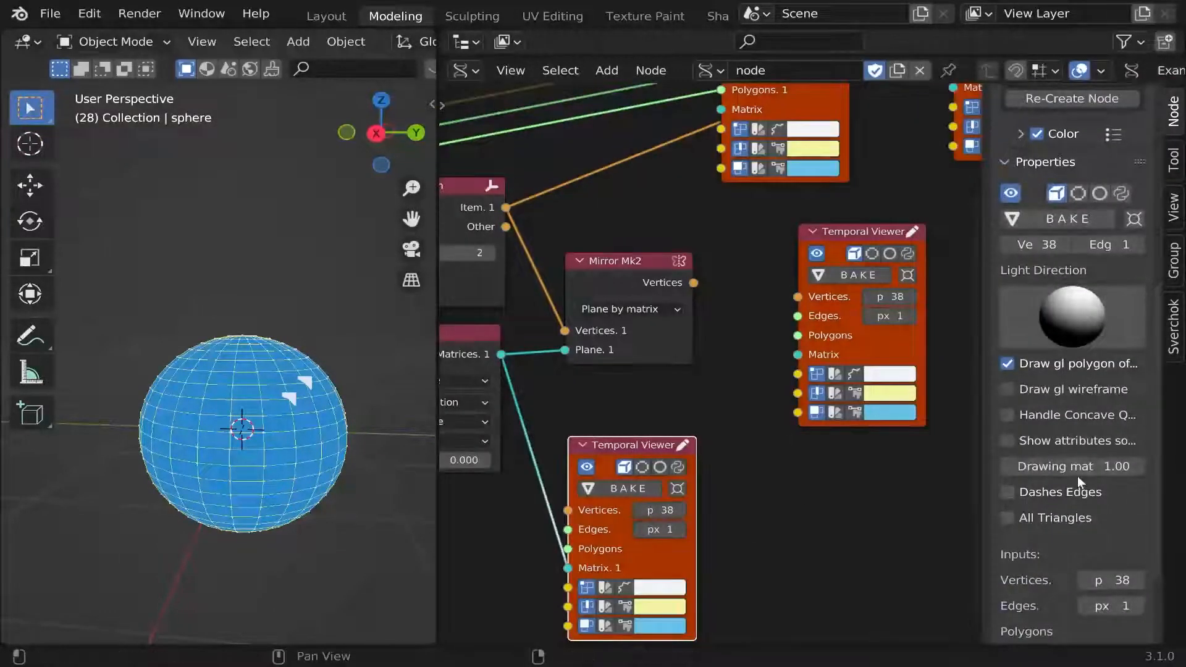
{"action": "left_click_drag", "start_coordinate": [1079, 471], "coordinate": [1158, 471]}
{"action": "key", "text": "n"}
{"action": "scroll", "coordinate": [815, 445], "scroll_direction": "down", "scroll_amount": 7}
{"action": "scroll", "coordinate": [824, 382], "scroll_direction": "up", "scroll_amount": 11}
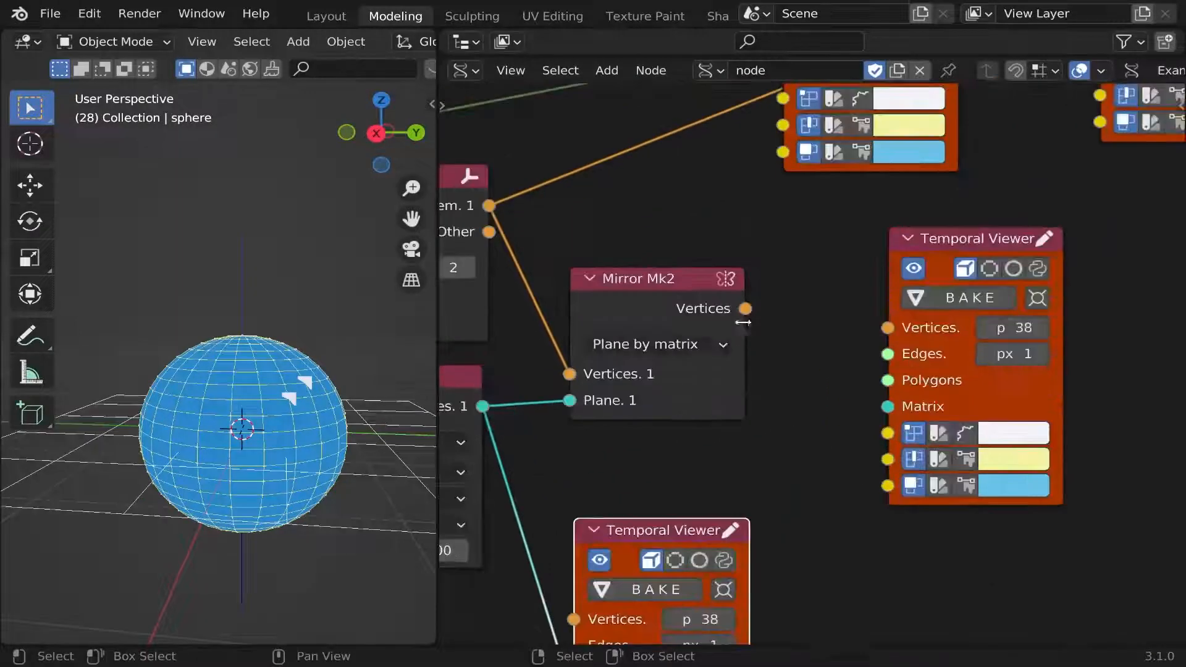
Connect Mirror Mk2's Vertices output to the free Temporal Viewer and colour that viewer's vertices red.
{"action": "left_click_drag", "start_coordinate": [746, 310], "coordinate": [912, 324]}
{"action": "scroll", "coordinate": [305, 401], "scroll_direction": "down", "scroll_amount": 6}
{"action": "middle_click_drag", "start_coordinate": [305, 398], "coordinate": [274, 395]}
{"action": "scroll", "coordinate": [321, 416], "scroll_direction": "up", "scroll_amount": 6}
{"action": "left_click", "coordinate": [1008, 439]}
{"action": "left_click", "coordinate": [925, 263]}
{"action": "scroll", "coordinate": [725, 429], "scroll_direction": "down", "scroll_amount": 3}
{"action": "middle_click_drag", "start_coordinate": [725, 429], "coordinate": [861, 403]}
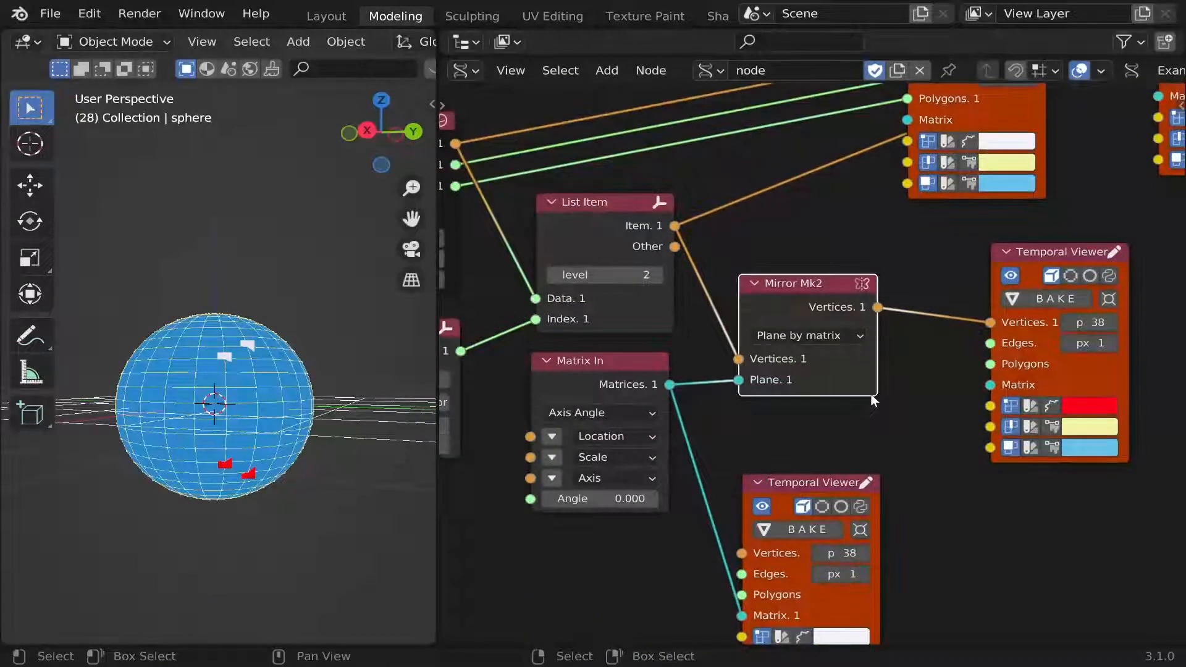
Switch the Matrix In node's mode to Euler Angles.
{"action": "left_click", "coordinate": [552, 458]}
{"action": "left_click", "coordinate": [552, 457]}
{"action": "left_click", "coordinate": [599, 412]}
{"action": "left_click", "coordinate": [574, 455]}
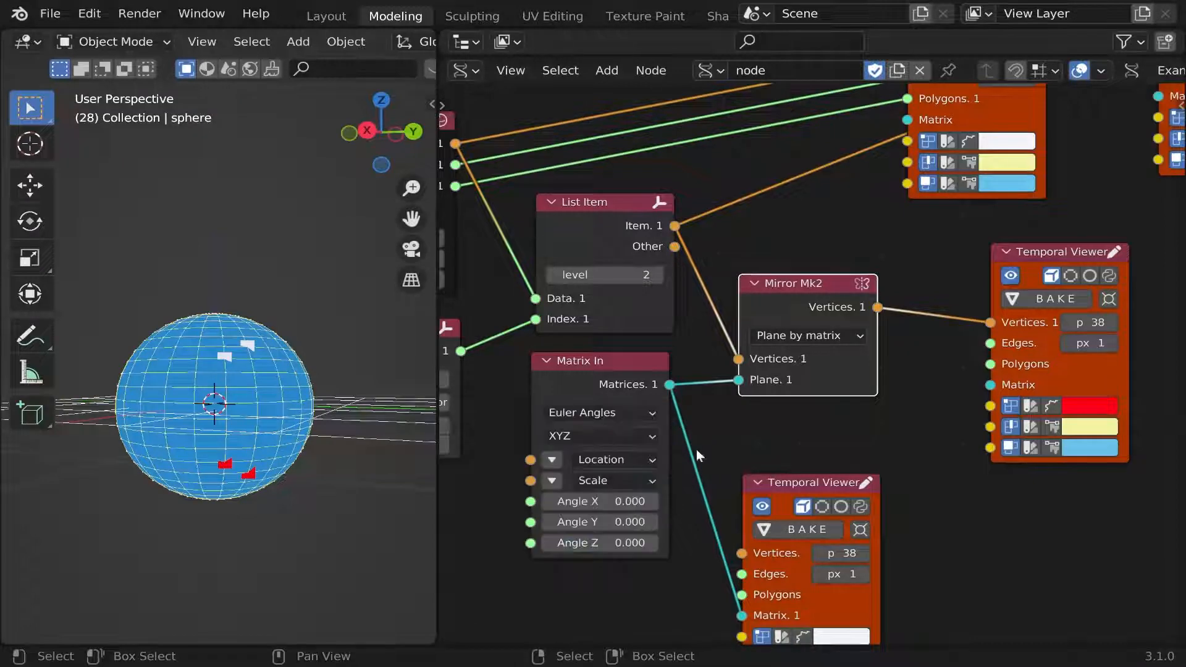
{"action": "middle_click_drag", "start_coordinate": [743, 454], "coordinate": [721, 449]}
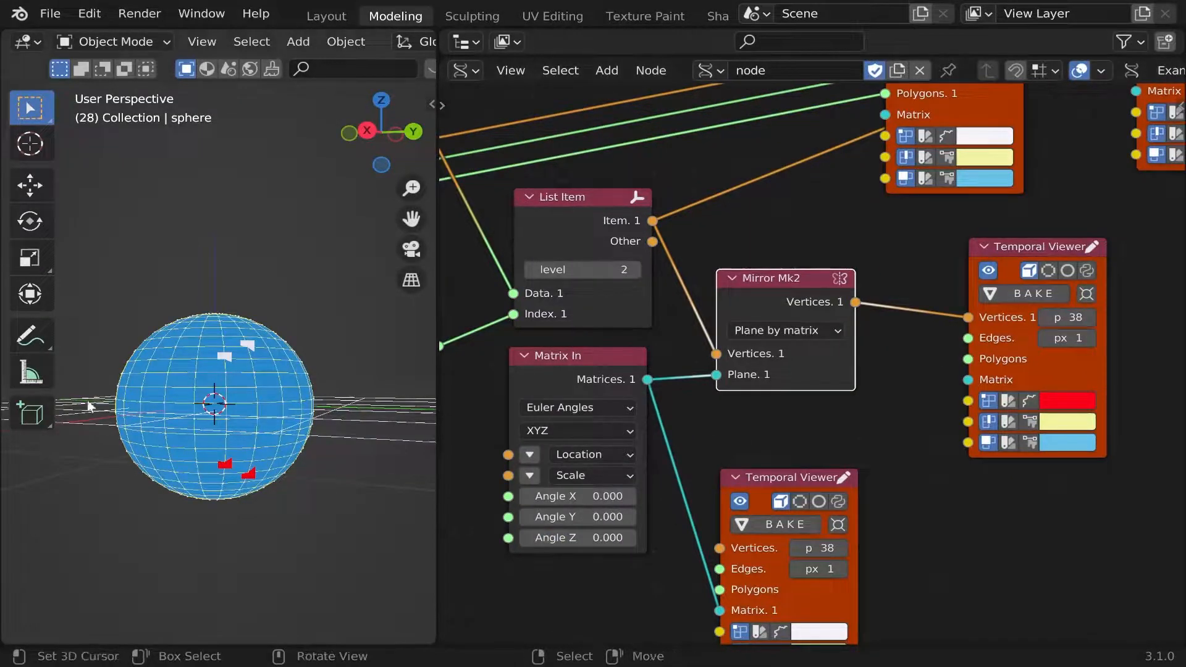
Move the red Temporal Viewer farther away from Mirror Mk2 to make room between them.
{"action": "mouse_move", "coordinate": [189, 437]}
{"action": "middle_mouse_down"}
{"action": "mouse_move", "coordinate": [259, 316]}
{"action": "mouse_move", "coordinate": [184, 409]}
{"action": "mouse_move", "coordinate": [189, 432]}
{"action": "middle_mouse_up"}
{"action": "scroll", "coordinate": [837, 495], "scroll_direction": "down", "scroll_amount": 4}
{"action": "middle_click_drag", "start_coordinate": [838, 496], "coordinate": [698, 559]}
{"action": "scroll", "coordinate": [849, 433], "scroll_direction": "up", "scroll_amount": 2}
{"action": "left_click_drag", "start_coordinate": [828, 451], "coordinate": [1090, 426]}
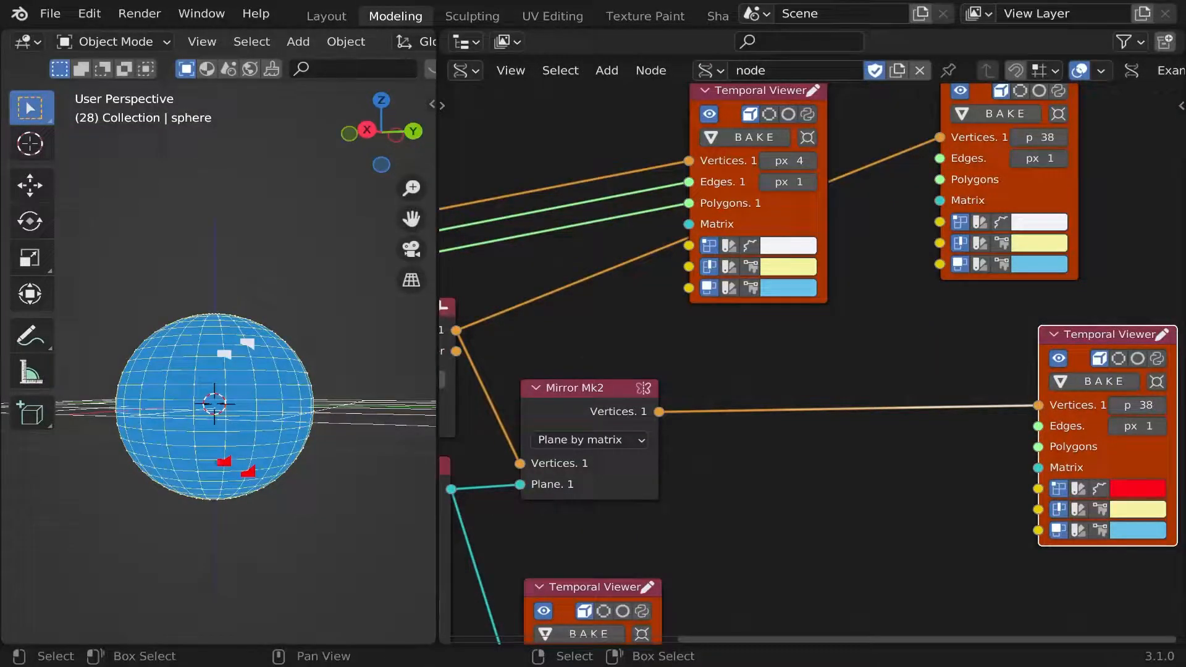
Add a Select mesh elements node in the space between Mirror Mk2 and the red Temporal Viewer.
{"action": "left_click", "coordinate": [607, 70]}
{"action": "mouse_move", "coordinate": [655, 249]}
{"action": "left_click", "coordinate": [847, 602]}
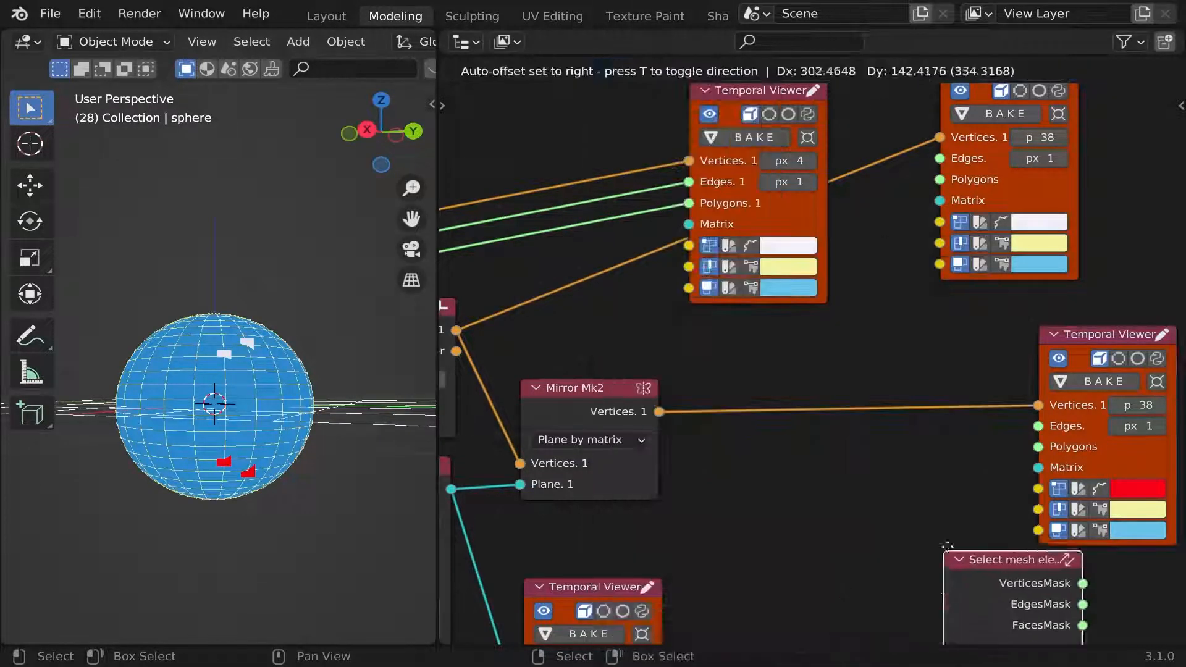
{"action": "left_click", "coordinate": [702, 427]}
Connect the Sphere's Vertices output to the Select mesh elements node's Vertices input and shift that node upward.
{"action": "scroll", "coordinate": [702, 426], "scroll_direction": "down", "scroll_amount": 4}
{"action": "middle_click_drag", "start_coordinate": [705, 401], "coordinate": [880, 365]}
{"action": "scroll", "coordinate": [880, 365], "scroll_direction": "up", "scroll_amount": 1}
{"action": "left_click_drag", "start_coordinate": [518, 254], "coordinate": [916, 491]}
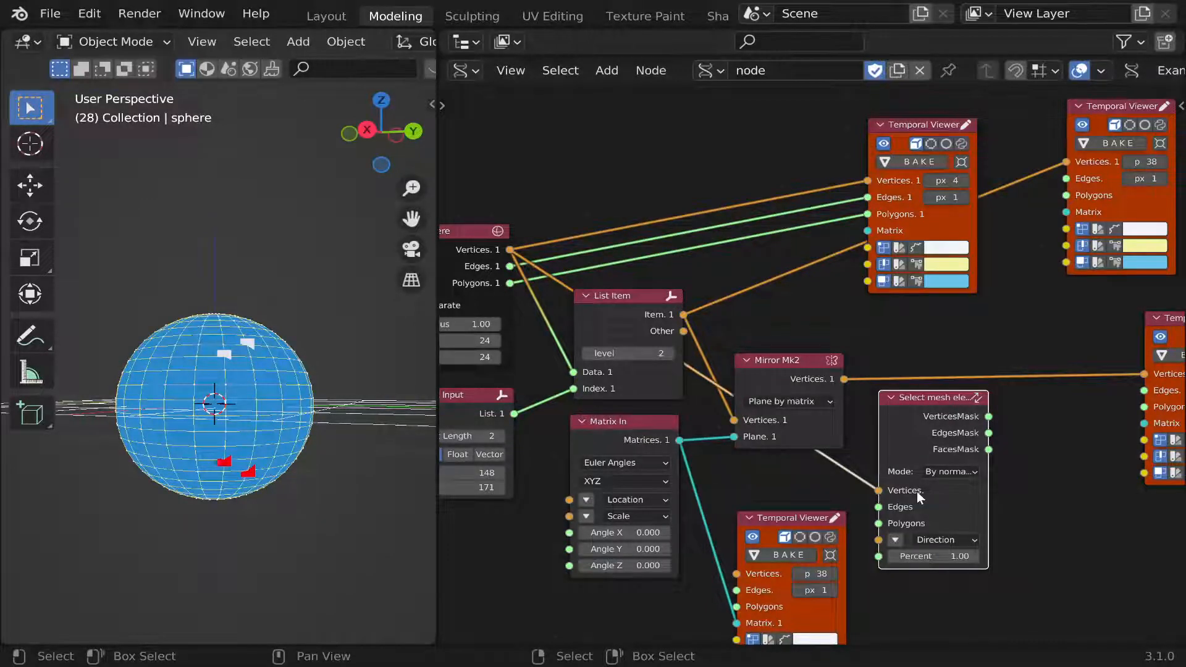
{"action": "left_click_drag", "start_coordinate": [916, 491], "coordinate": [970, 369]}
Switch Select mesh elements to By center and radius mode and feed Mirror Mk2's Vertices into its Center input.
{"action": "scroll", "coordinate": [951, 372], "scroll_direction": "up", "scroll_amount": 7}
{"action": "left_click", "coordinate": [1061, 327]}
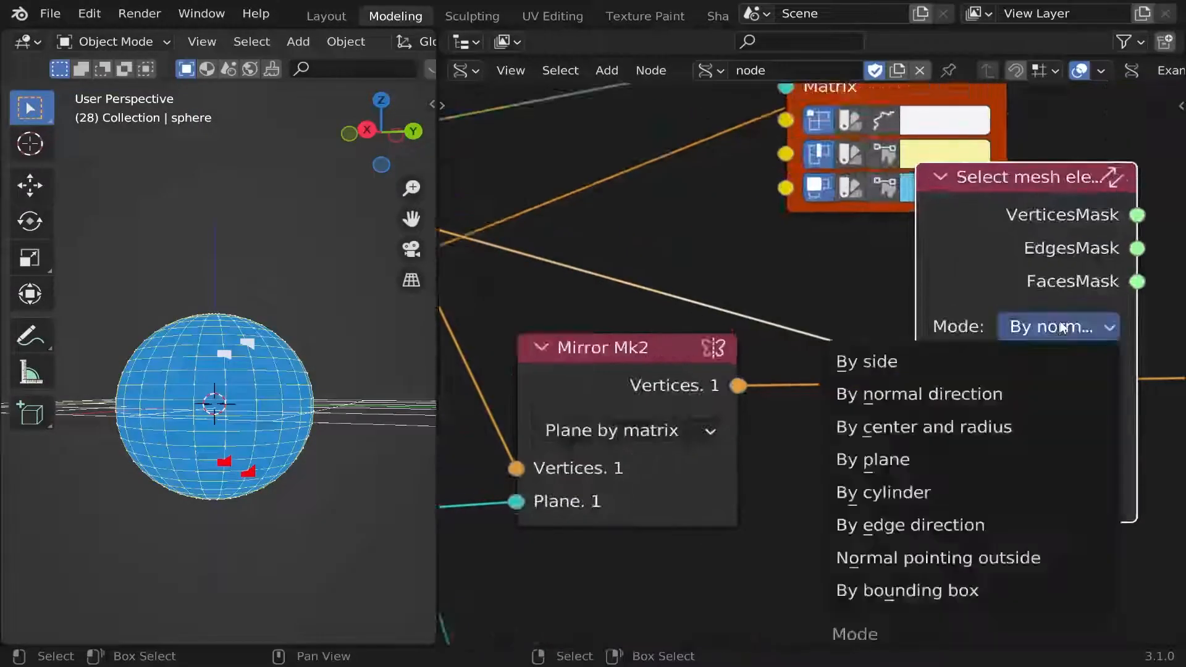
{"action": "left_click", "coordinate": [988, 427]}
{"action": "scroll", "coordinate": [878, 410], "scroll_direction": "down", "scroll_amount": 1}
{"action": "middle_click_drag", "start_coordinate": [726, 388], "coordinate": [553, 338]}
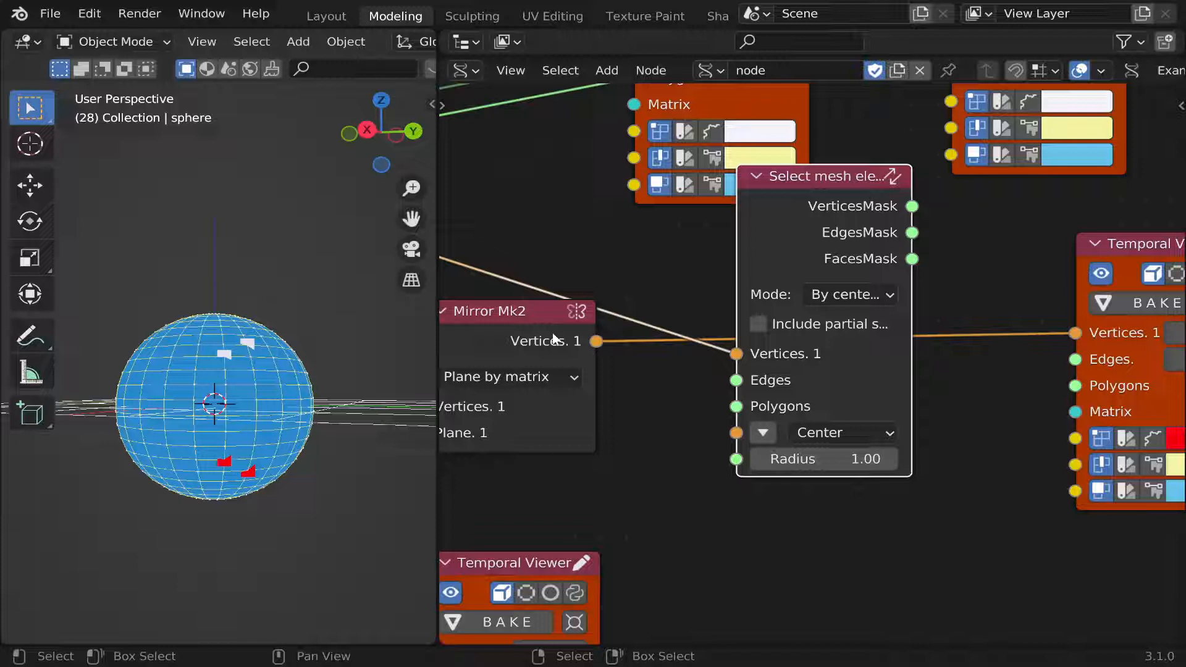
{"action": "left_click_drag", "start_coordinate": [596, 340], "coordinate": [753, 426]}
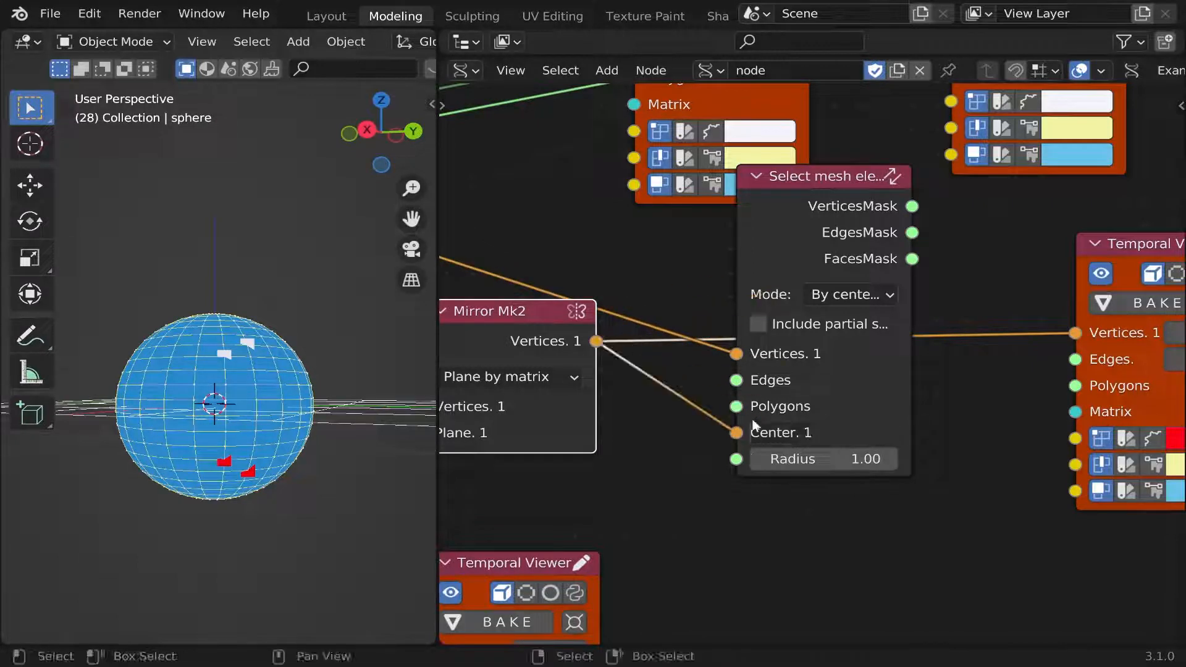
Set the Select mesh elements node's Radius to 0.0001.
{"action": "scroll", "coordinate": [873, 435], "scroll_direction": "up", "scroll_amount": 1}
{"action": "left_click", "coordinate": [832, 459]}
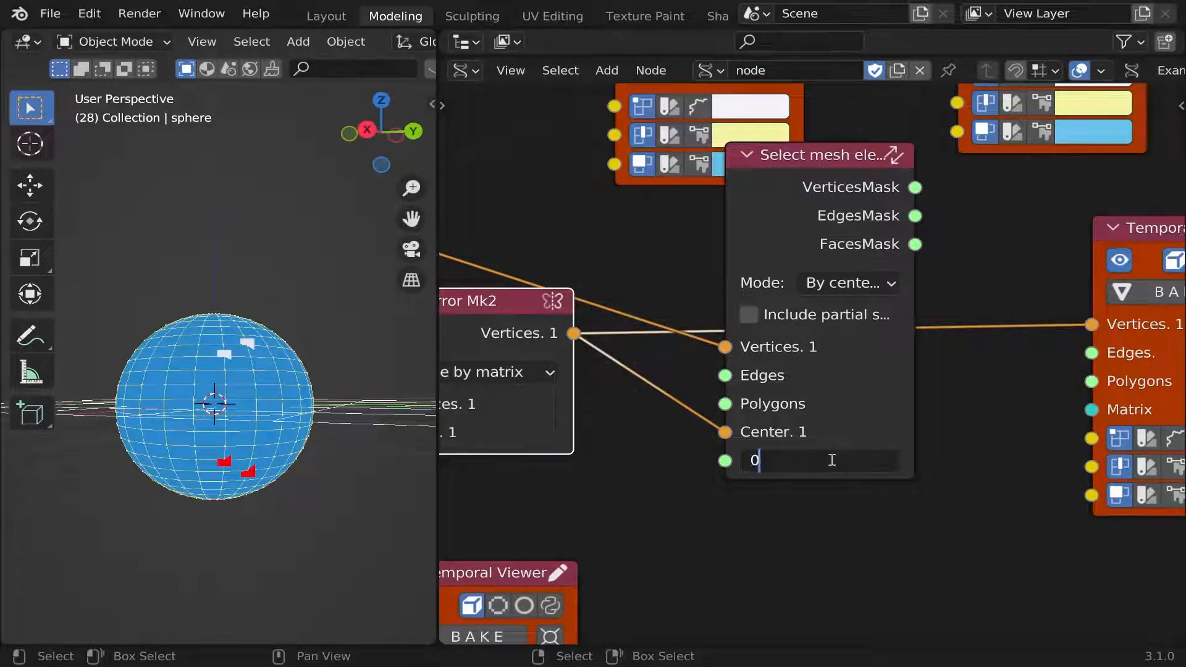
{"action": "type", "text": "0.0001"}
{"action": "key", "text": "Return"}
{"action": "scroll", "coordinate": [832, 459], "scroll_direction": "down", "scroll_amount": 3}
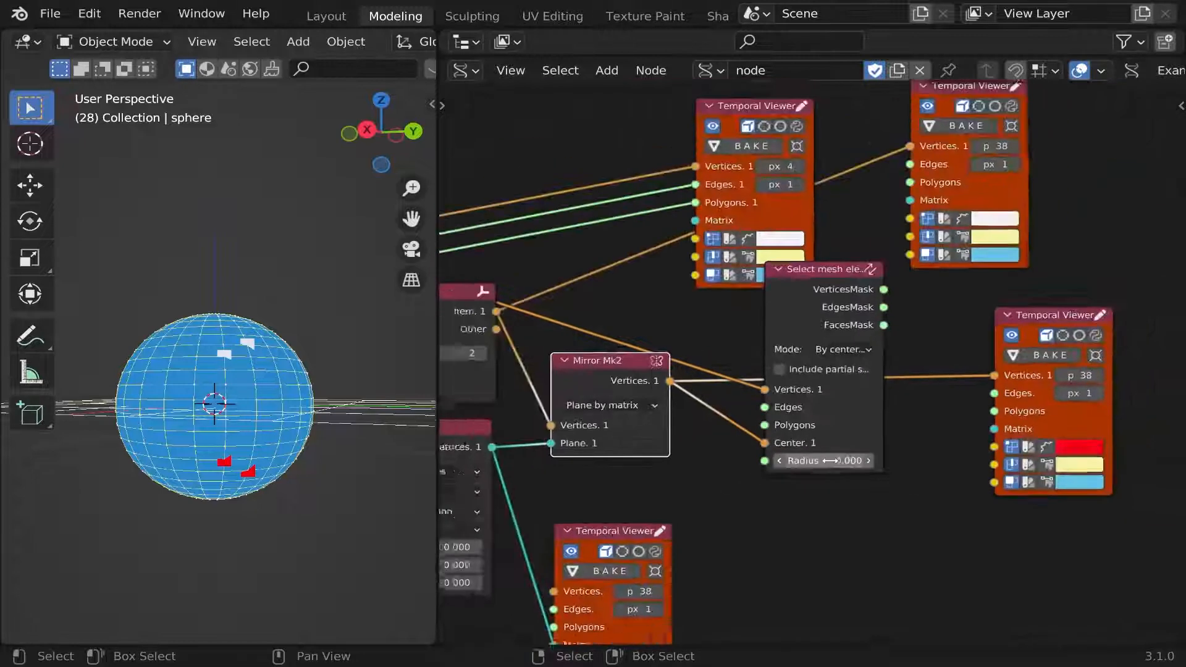
Rearrange the Select mesh elements node and the two upper Temporal Viewers so that they no longer overlap.
{"action": "scroll", "coordinate": [860, 378], "scroll_direction": "up", "scroll_amount": 2}
{"action": "left_click_drag", "start_coordinate": [844, 437], "coordinate": [807, 418]}
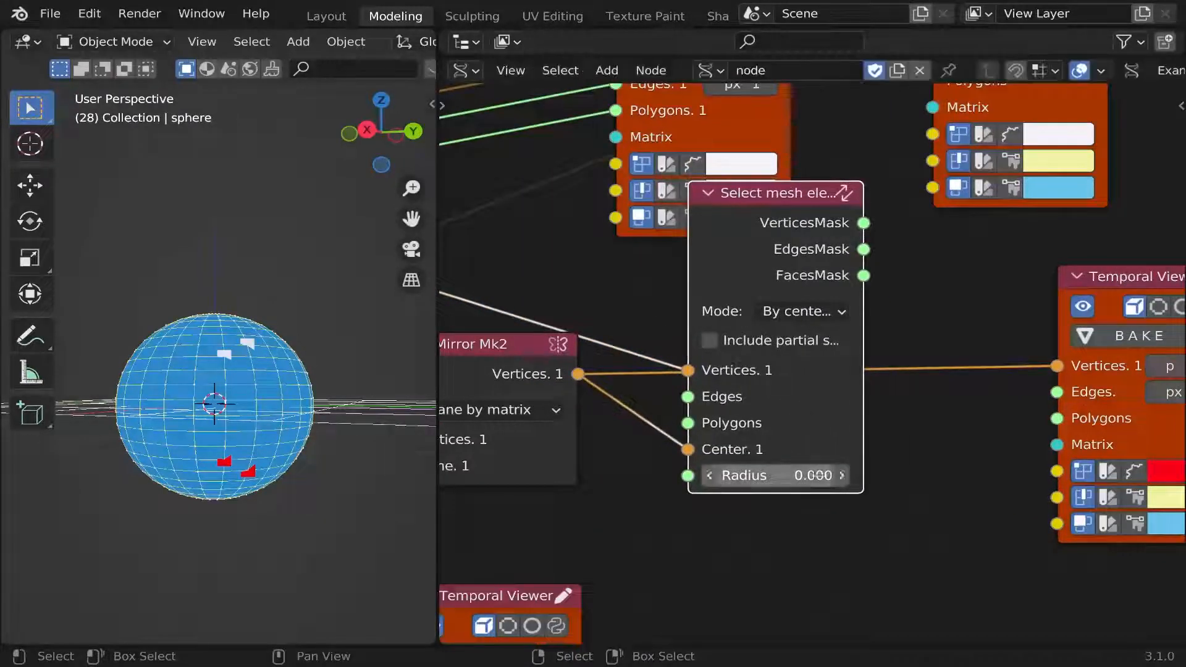
{"action": "scroll", "coordinate": [832, 402], "scroll_direction": "down", "scroll_amount": 3}
{"action": "left_click_drag", "start_coordinate": [786, 268], "coordinate": [772, 179]}
{"action": "scroll", "coordinate": [861, 336], "scroll_direction": "up", "scroll_amount": 5}
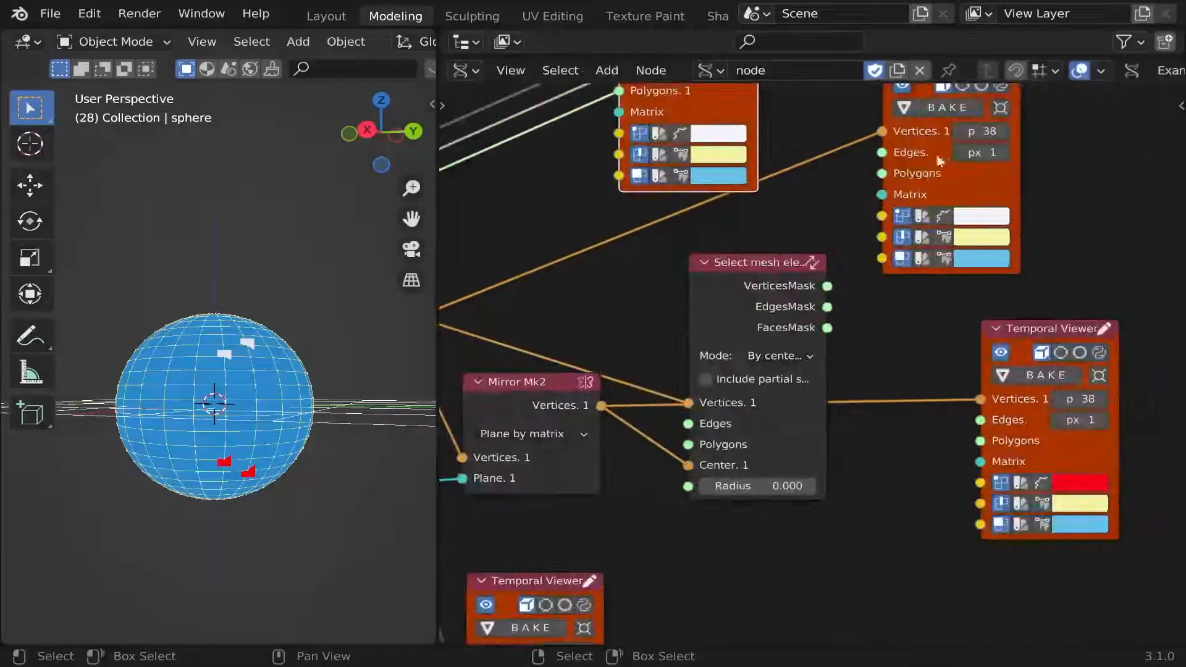
{"action": "left_click_drag", "start_coordinate": [927, 177], "coordinate": [996, 183]}
{"action": "scroll", "coordinate": [783, 322], "scroll_direction": "up", "scroll_amount": 3}
{"action": "middle_click_drag", "start_coordinate": [778, 318], "coordinate": [835, 281]}
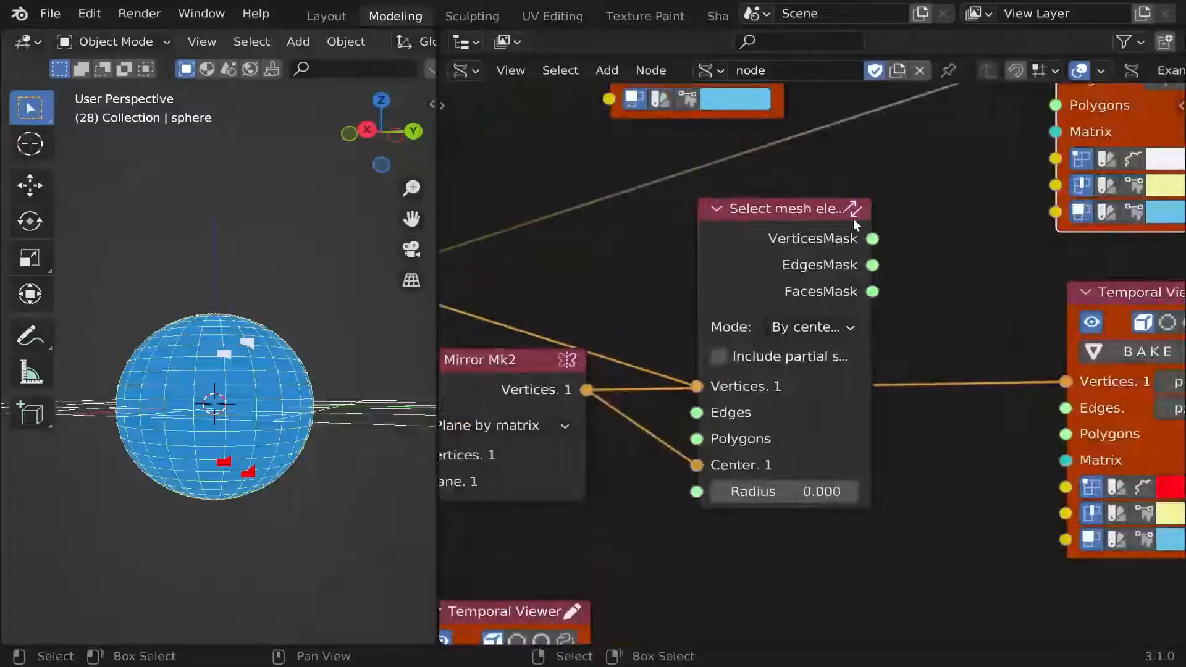
Connect VerticesMask to the vertex colour input of the sphere's Temporal Viewer and enlarge that viewer's vertex size to 13.
{"action": "left_click_drag", "start_coordinate": [870, 238], "coordinate": [896, 268]}
{"action": "scroll", "coordinate": [900, 272], "scroll_direction": "down", "scroll_amount": 5}
{"action": "middle_click_drag", "start_coordinate": [889, 259], "coordinate": [954, 445]}
{"action": "left_click_drag", "start_coordinate": [760, 269], "coordinate": [966, 293]}
{"action": "scroll", "coordinate": [874, 398], "scroll_direction": "up", "scroll_amount": 4}
{"action": "left_click_drag", "start_coordinate": [807, 437], "coordinate": [837, 285]}
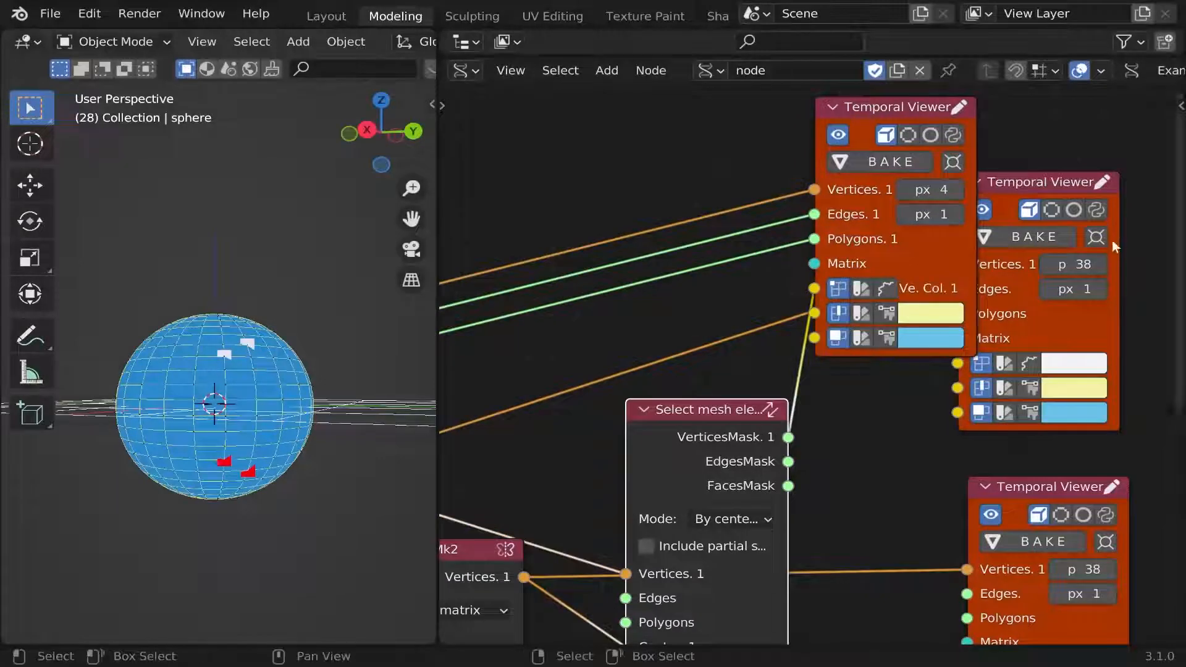
{"action": "mouse_move", "coordinate": [917, 190]}
{"action": "left_mouse_down"}
{"action": "mouse_move", "coordinate": [954, 190]}
{"action": "mouse_move", "coordinate": [926, 190]}
{"action": "left_mouse_up"}
{"action": "scroll", "coordinate": [961, 315], "scroll_direction": "down", "scroll_amount": 4}
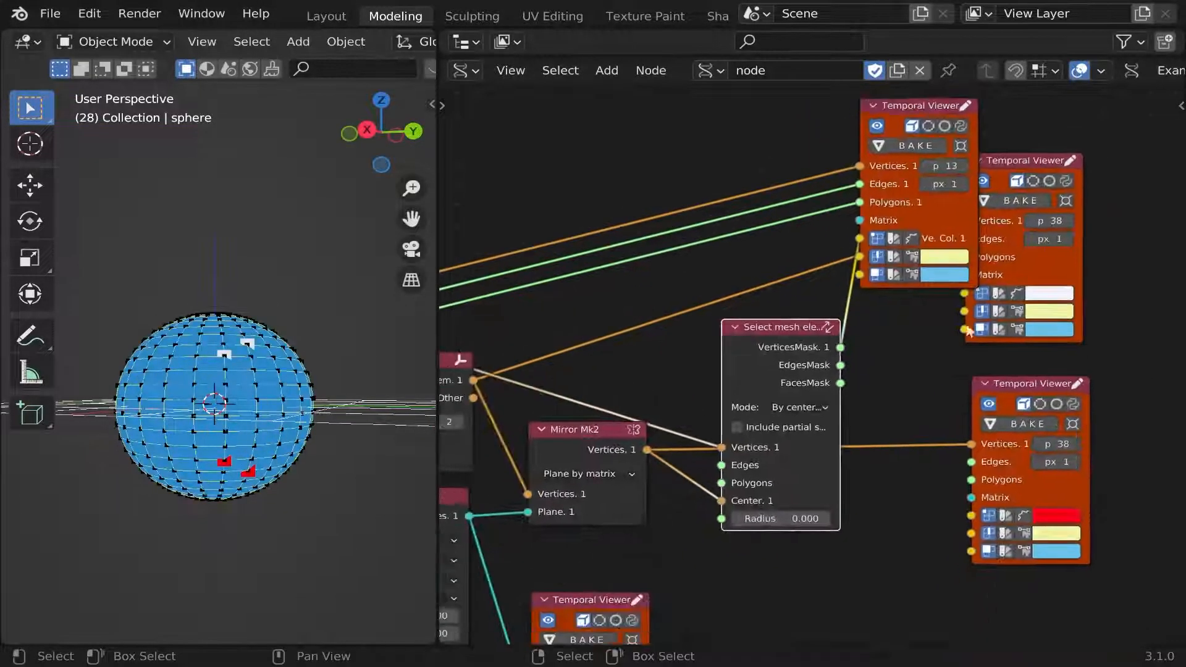
Move Select mesh elements clear of Mirror Mk2's link and hide the viewers showing the picked and mirrored vertices.
{"action": "left_click_drag", "start_coordinate": [775, 351], "coordinate": [752, 262]}
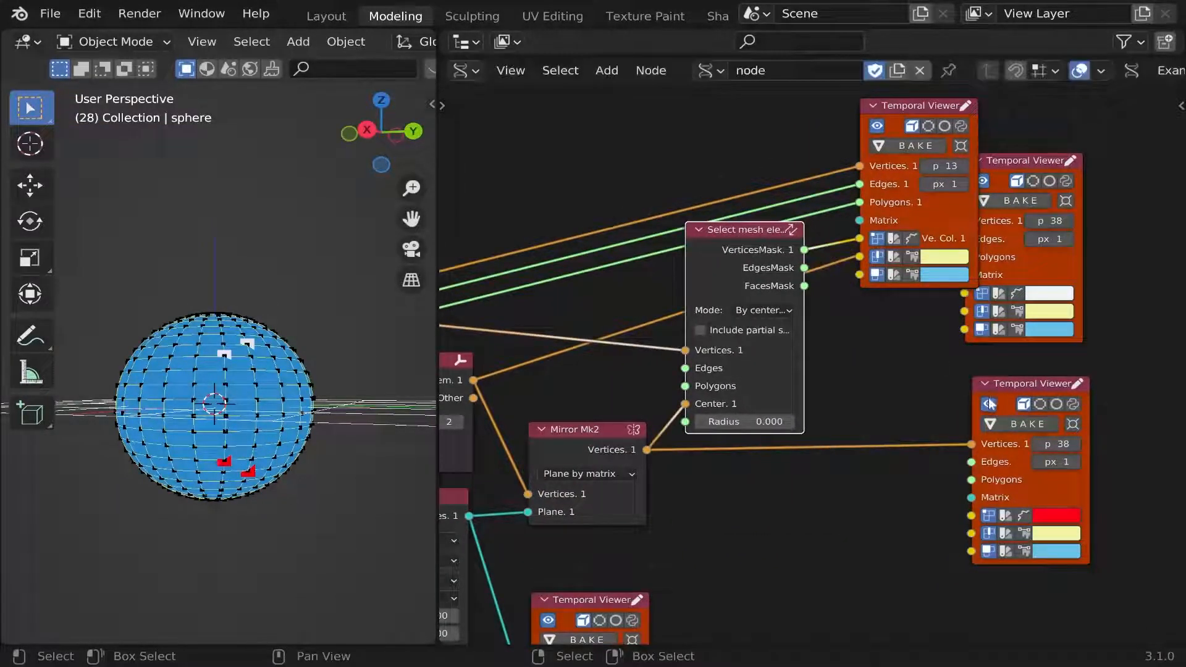
{"action": "scroll", "coordinate": [872, 254], "scroll_direction": "up", "scroll_amount": 3}
{"action": "left_click_drag", "start_coordinate": [914, 208], "coordinate": [882, 224]}
{"action": "scroll", "coordinate": [829, 313], "scroll_direction": "down", "scroll_amount": 5}
{"action": "middle_click_drag", "start_coordinate": [698, 413], "coordinate": [924, 347]}
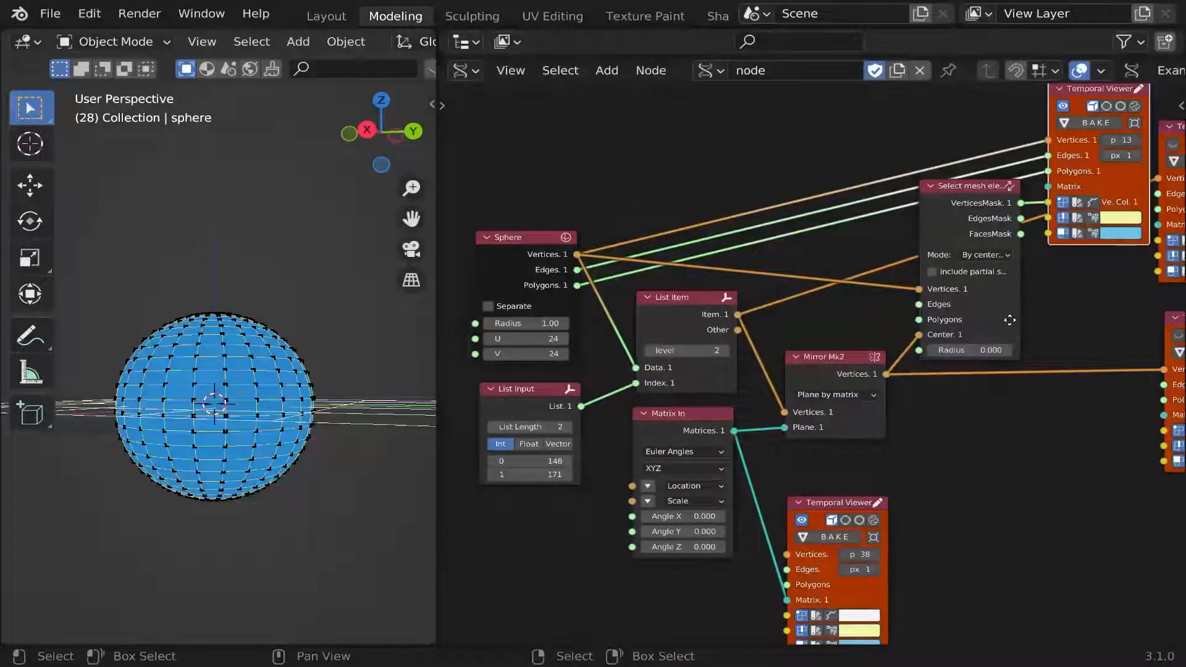
{"action": "middle_click_drag", "start_coordinate": [1009, 320], "coordinate": [941, 363]}
Set the sphere viewer's vertex size to 26 and shift the List Input node away from List Item.
{"action": "scroll", "coordinate": [1018, 319], "scroll_direction": "up", "scroll_amount": 4}
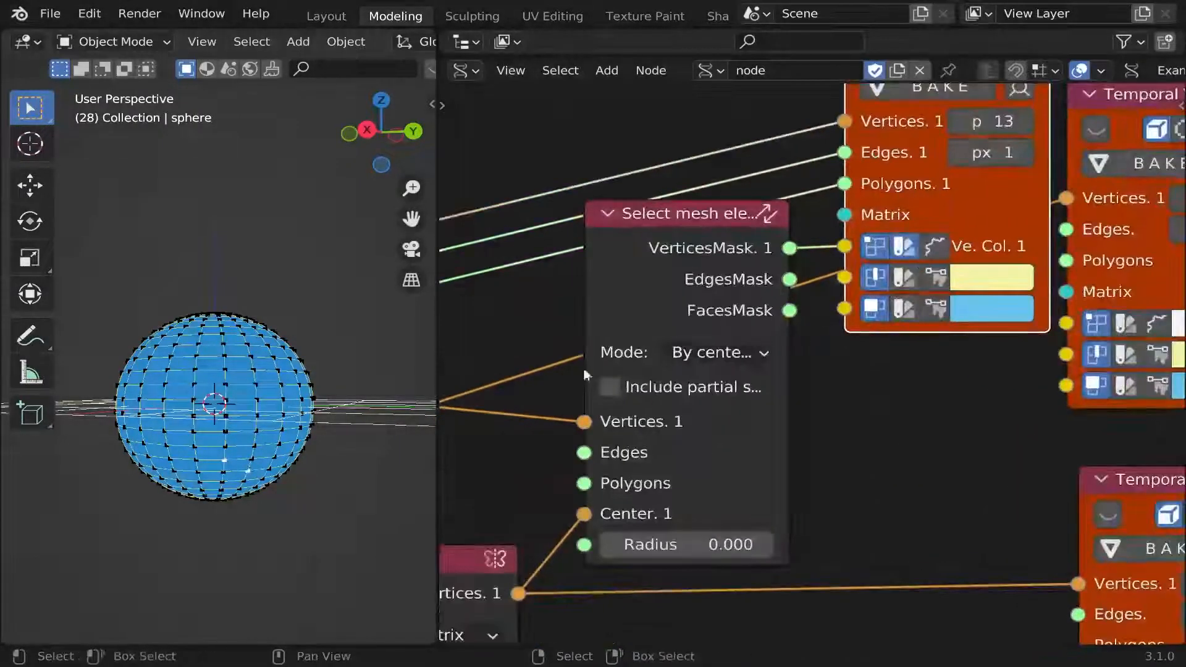
{"action": "left_click_drag", "start_coordinate": [982, 124], "coordinate": [1025, 124]}
{"action": "scroll", "coordinate": [775, 413], "scroll_direction": "down", "scroll_amount": 5}
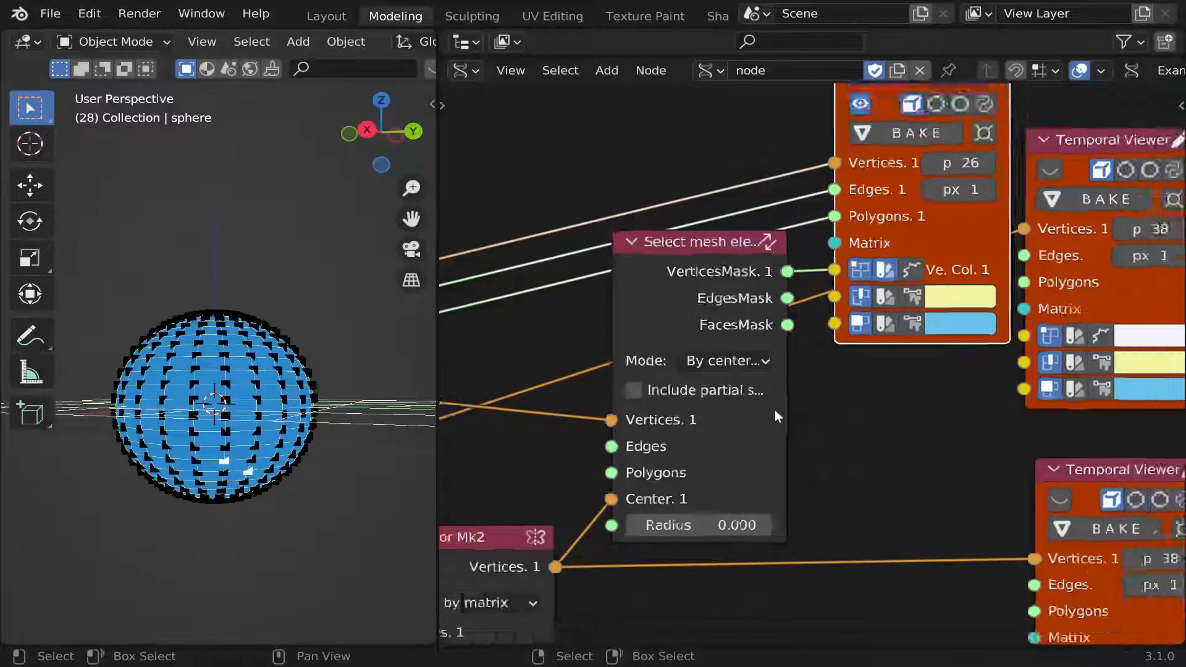
{"action": "middle_click_drag", "start_coordinate": [745, 443], "coordinate": [905, 302]}
{"action": "middle_click_drag", "start_coordinate": [525, 376], "coordinate": [643, 386]}
{"action": "scroll", "coordinate": [636, 387], "scroll_direction": "up", "scroll_amount": 1}
{"action": "left_click_drag", "start_coordinate": [616, 394], "coordinate": [519, 369]}
Set Matrix In's Angle X to 90 and inspect the mirrored selection across the rotated plane.
{"action": "middle_click_drag", "start_coordinate": [1068, 182], "coordinate": [842, 269]}
{"action": "scroll", "coordinate": [843, 269], "scroll_direction": "up", "scroll_amount": 7}
{"action": "middle_click_drag", "start_coordinate": [314, 401], "coordinate": [349, 365]}
{"action": "middle_click_drag", "start_coordinate": [519, 525], "coordinate": [846, 305]}
{"action": "middle_click_drag", "start_coordinate": [749, 505], "coordinate": [771, 294]}
{"action": "scroll", "coordinate": [771, 294], "scroll_direction": "up", "scroll_amount": 3}
{"action": "left_click", "coordinate": [581, 424]}
{"action": "type", "text": "90"}
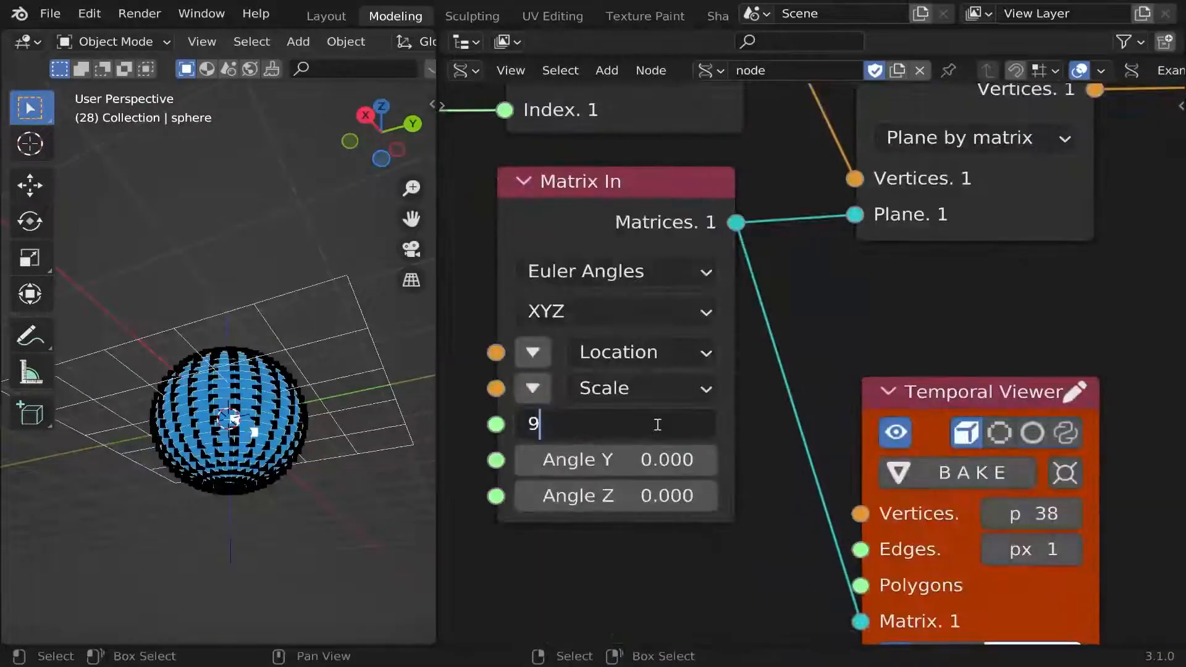
{"action": "key", "text": "Return"}
{"action": "middle_click_drag", "start_coordinate": [370, 395], "coordinate": [222, 386]}
{"action": "scroll", "coordinate": [102, 456], "scroll_direction": "down", "scroll_amount": 2}
{"action": "middle_click_drag", "start_coordinate": [98, 455], "coordinate": [154, 405], "text": "shift"}
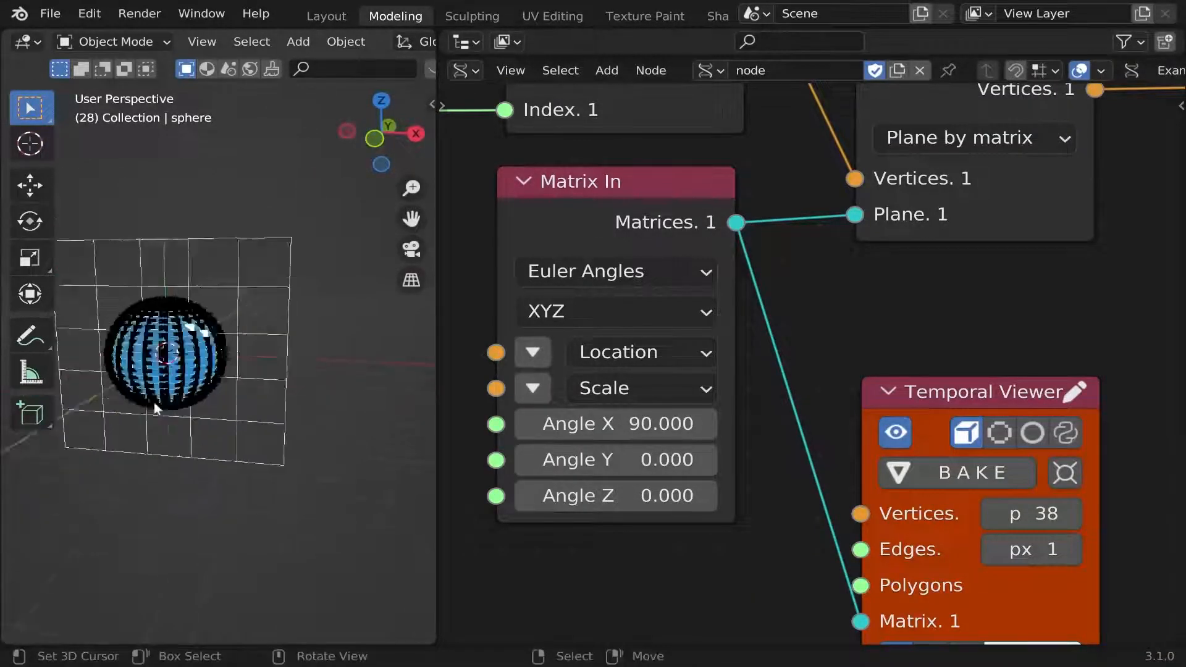
Reset Matrix In's Angle X to 0, set Angle Y to 90 and inspect the mirrored selection.
{"action": "scroll", "coordinate": [154, 406], "scroll_direction": "up", "scroll_amount": 3}
{"action": "left_click", "coordinate": [635, 426]}
{"action": "type", "text": "0"}
{"action": "key", "text": "Return"}
{"action": "left_click", "coordinate": [636, 456]}
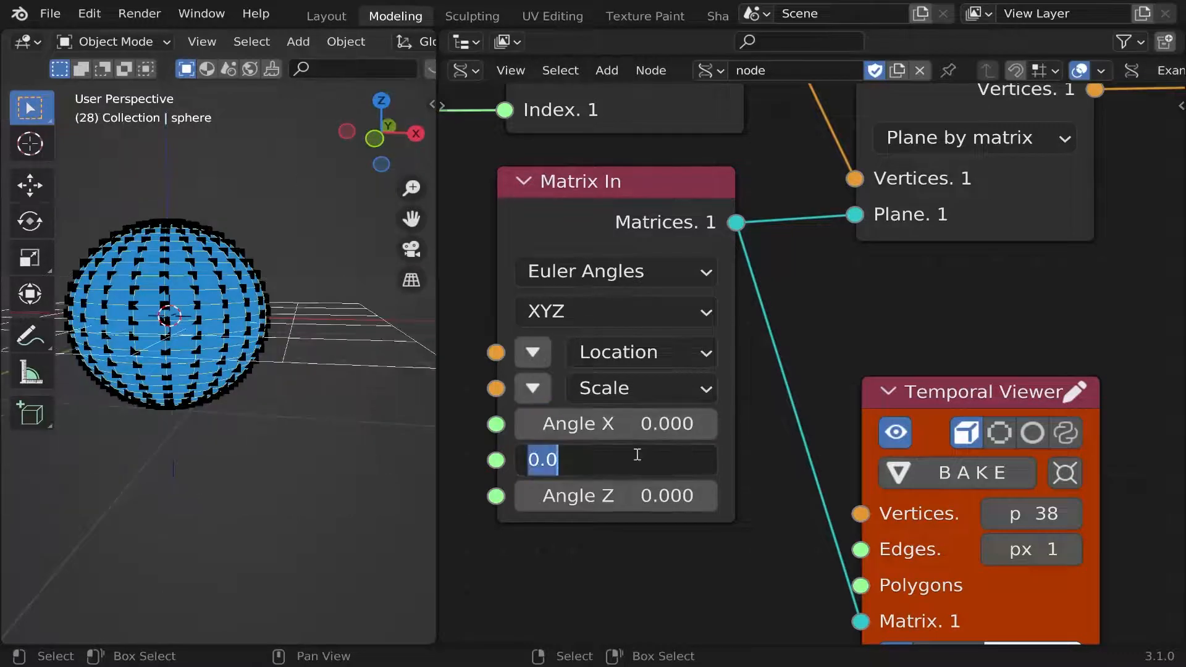
{"action": "type", "text": "90"}
{"action": "key", "text": "Return"}
{"action": "middle_click_drag", "start_coordinate": [370, 321], "coordinate": [395, 333]}
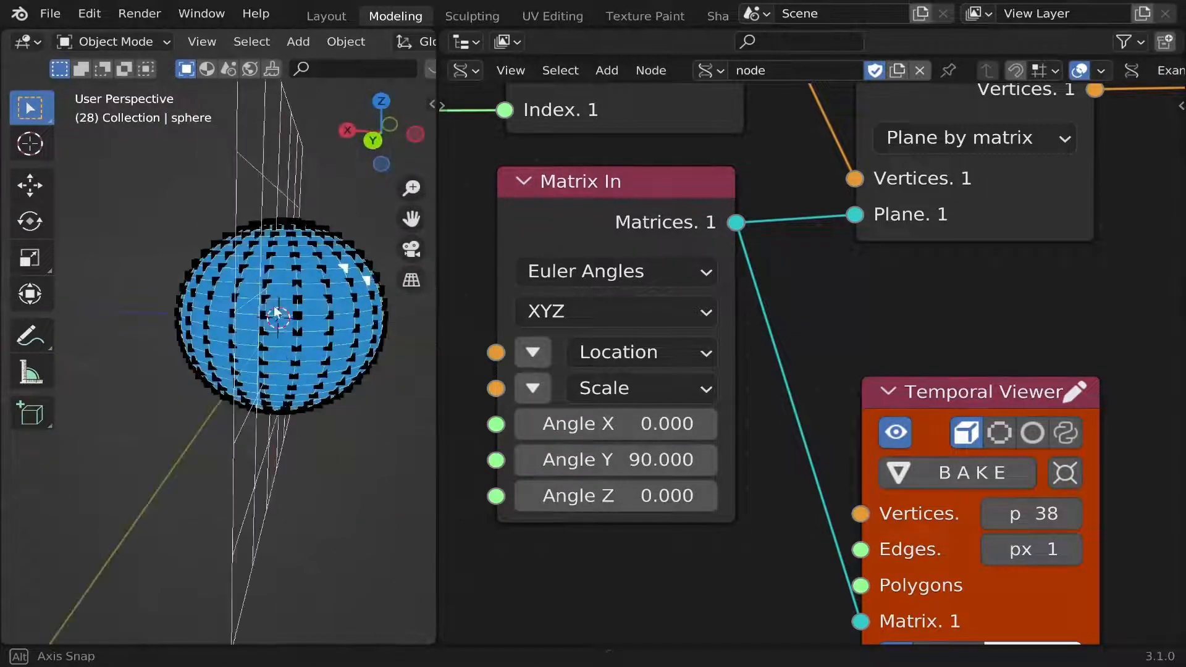
Reset Matrix In's Angle Y to 0 and inspect the selection mirrored across the horizontal plane.
{"action": "left_click", "coordinate": [636, 460]}
{"action": "type", "text": "0"}
{"action": "key", "text": "Return"}
{"action": "middle_click_drag", "start_coordinate": [201, 400], "coordinate": [352, 377]}
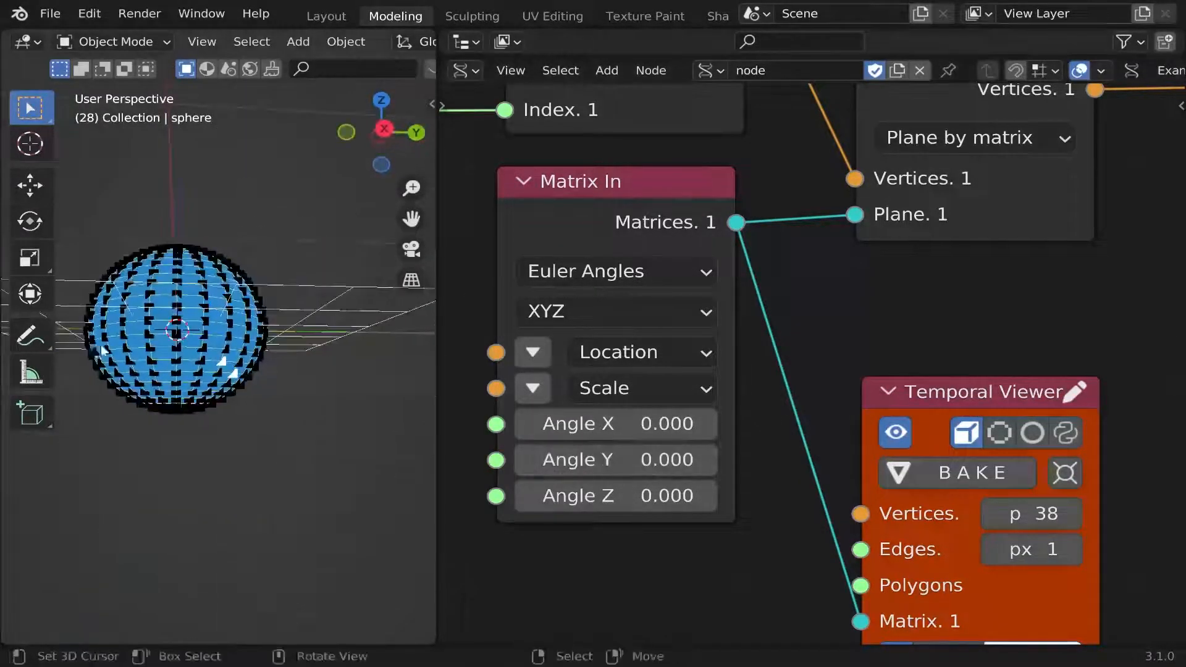
{"action": "middle_click_drag", "start_coordinate": [102, 353], "coordinate": [371, 389]}
{"action": "middle_click_drag", "start_coordinate": [114, 395], "coordinate": [305, 403]}
{"action": "scroll", "coordinate": [307, 403], "scroll_direction": "up", "scroll_amount": 1}
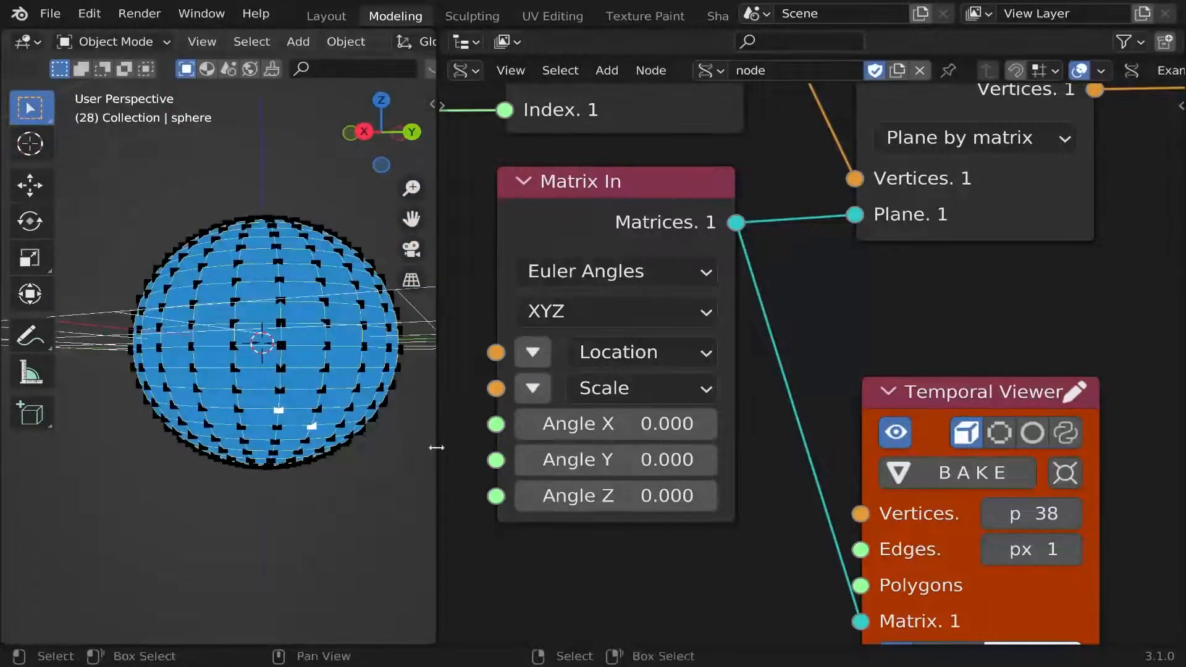
Move the Temporal Viewer that shows the matrix plane below the red Temporal Viewer.
{"action": "scroll", "coordinate": [779, 476], "scroll_direction": "down", "scroll_amount": 12}
{"action": "middle_click_drag", "start_coordinate": [857, 438], "coordinate": [751, 416]}
{"action": "scroll", "coordinate": [752, 415], "scroll_direction": "up", "scroll_amount": 5}
{"action": "left_click_drag", "start_coordinate": [735, 442], "coordinate": [1109, 440]}
{"action": "scroll", "coordinate": [1001, 436], "scroll_direction": "down", "scroll_amount": 4}
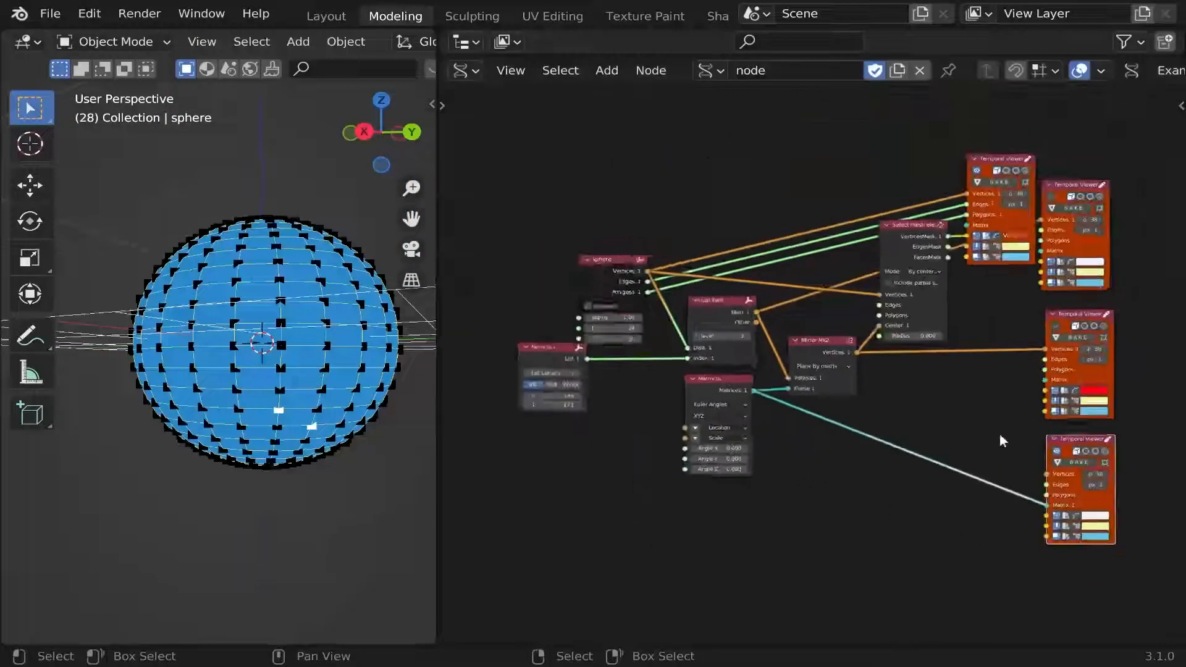
Move the sphere's Temporal Viewer beyond the other viewers and shift the Sphere node above List Input.
{"action": "middle_click_drag", "start_coordinate": [999, 434], "coordinate": [903, 414]}
{"action": "scroll", "coordinate": [903, 413], "scroll_direction": "down", "scroll_amount": 2}
{"action": "scroll", "coordinate": [927, 285], "scroll_direction": "up", "scroll_amount": 3}
{"action": "left_click_drag", "start_coordinate": [818, 223], "coordinate": [998, 168]}
{"action": "middle_click_drag", "start_coordinate": [733, 278], "coordinate": [927, 268]}
{"action": "left_click_drag", "start_coordinate": [601, 266], "coordinate": [529, 253]}
{"action": "middle_click_drag", "start_coordinate": [848, 340], "coordinate": [800, 364]}
{"action": "scroll", "coordinate": [889, 325], "scroll_direction": "up", "scroll_amount": 3}
Create a group tree from the List Item, Matrix In, Mirror Mk2 and Select mesh elements nodes.
{"action": "left_click_drag", "start_coordinate": [958, 135], "coordinate": [504, 629]}
{"action": "scroll", "coordinate": [666, 520], "scroll_direction": "down", "scroll_amount": 5}
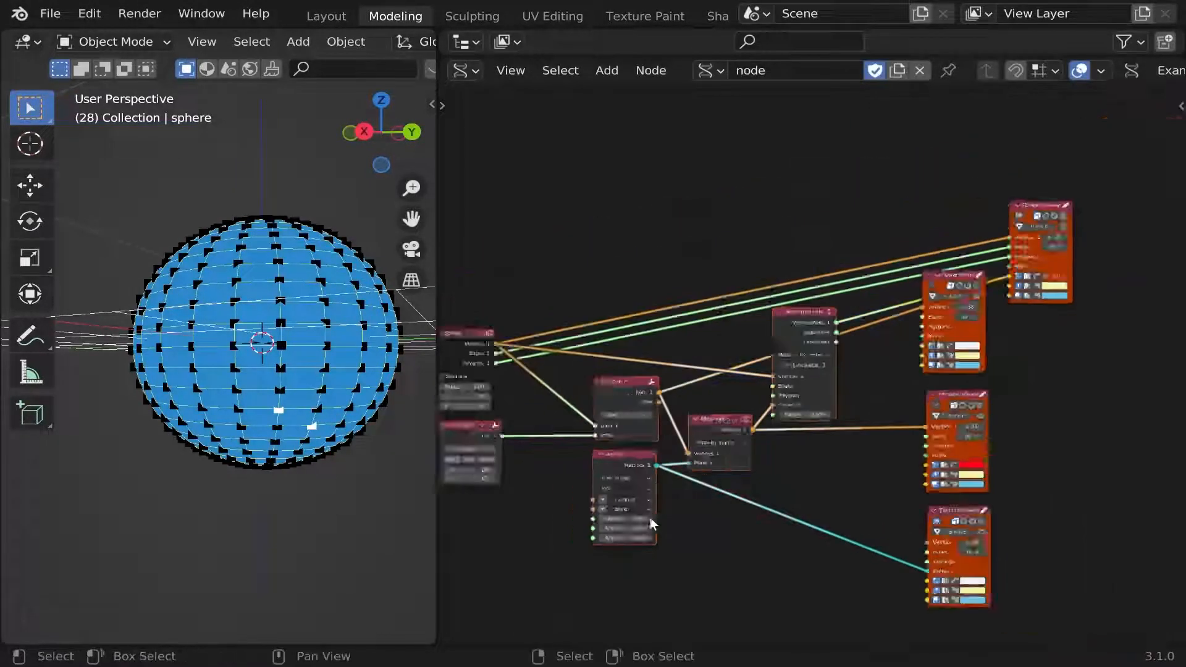
{"action": "scroll", "coordinate": [649, 517], "scroll_direction": "up", "scroll_amount": 4}
{"action": "middle_click_drag", "start_coordinate": [649, 516], "coordinate": [681, 479]}
{"action": "left_click", "coordinate": [761, 483]}
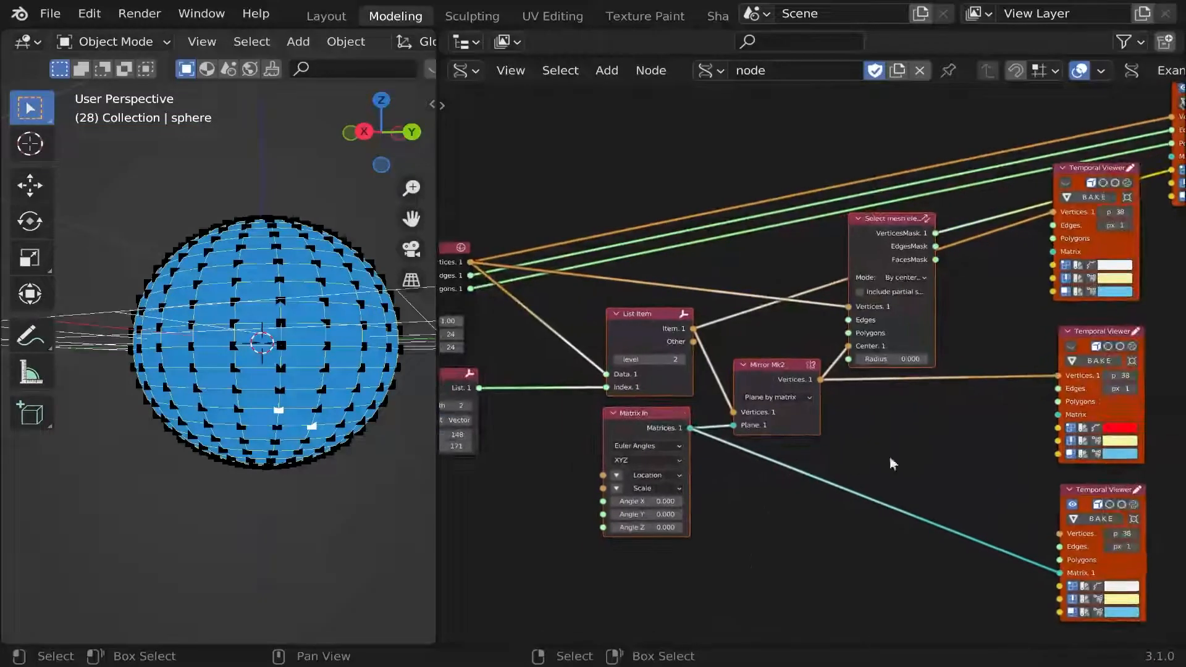
{"action": "left_click", "coordinate": [607, 73]}
{"action": "mouse_move", "coordinate": [737, 619]}
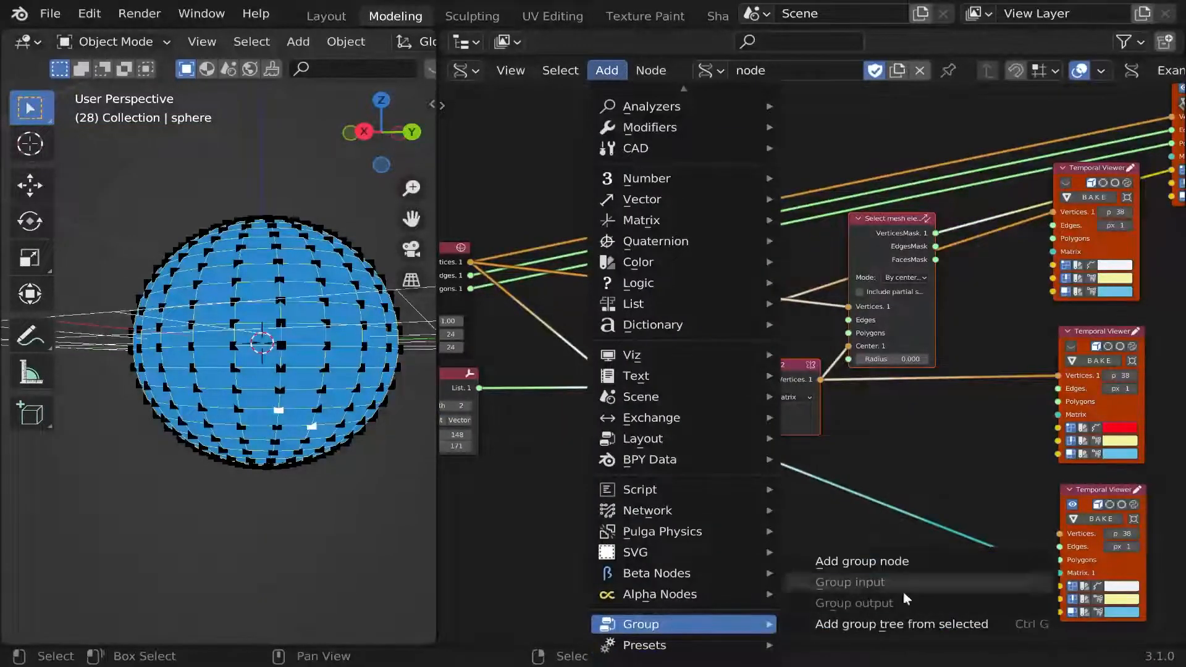
{"action": "left_click", "coordinate": [877, 624]}
Reposition the Group Input node beside List Item inside the new group.
{"action": "middle_click_drag", "start_coordinate": [875, 472], "coordinate": [755, 452]}
{"action": "scroll", "coordinate": [767, 426], "scroll_direction": "up", "scroll_amount": 4}
{"action": "middle_click_drag", "start_coordinate": [810, 408], "coordinate": [930, 403]}
{"action": "scroll", "coordinate": [546, 302], "scroll_direction": "up", "scroll_amount": 4}
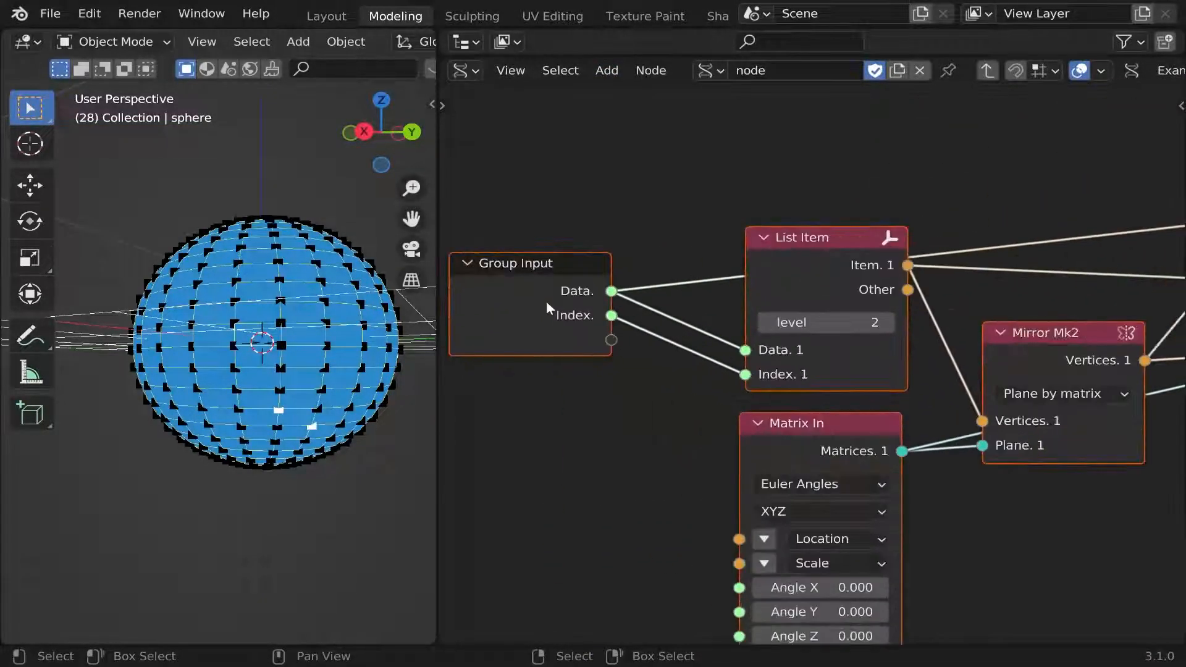
{"action": "left_click_drag", "start_coordinate": [546, 302], "coordinate": [522, 345]}
{"action": "middle_click_drag", "start_coordinate": [691, 436], "coordinate": [706, 346]}
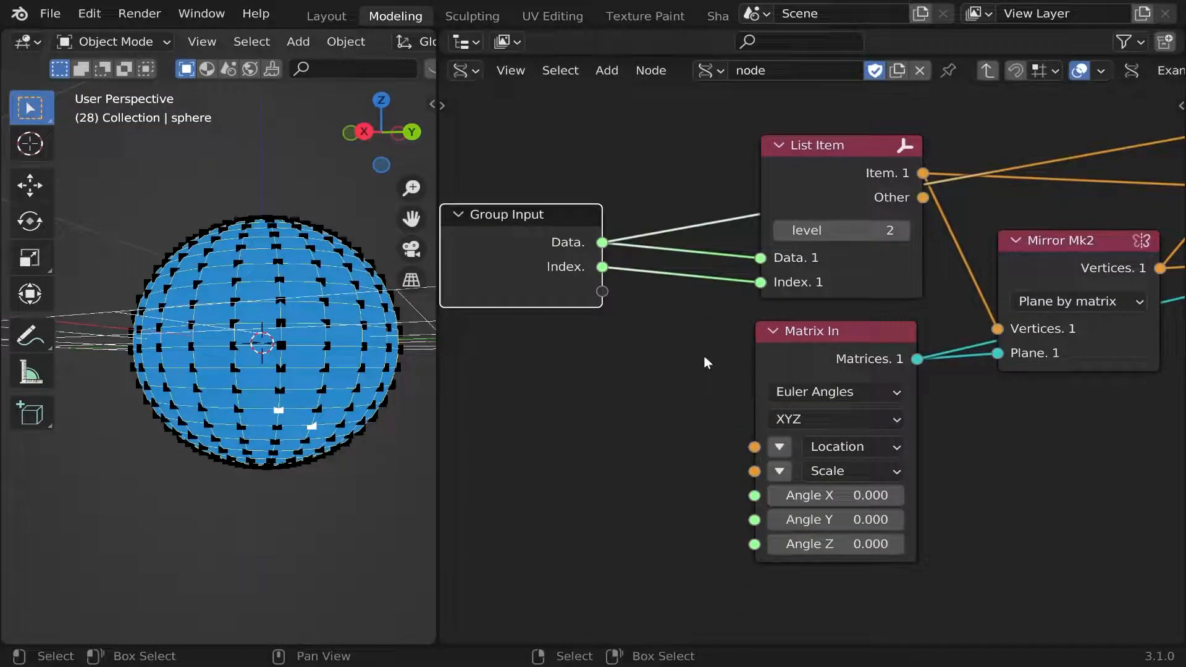
Switch Matrix In to Axis Angle rotation mode and set its Angle to 90.
{"action": "left_click", "coordinate": [834, 391]}
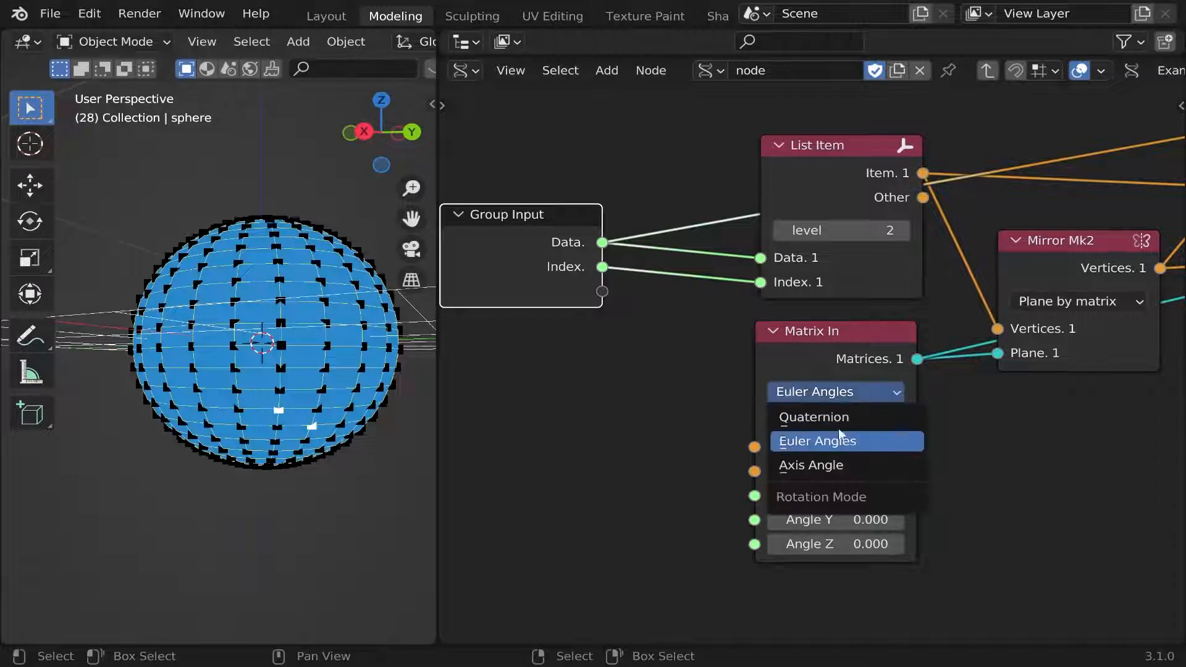
{"action": "left_click", "coordinate": [840, 465]}
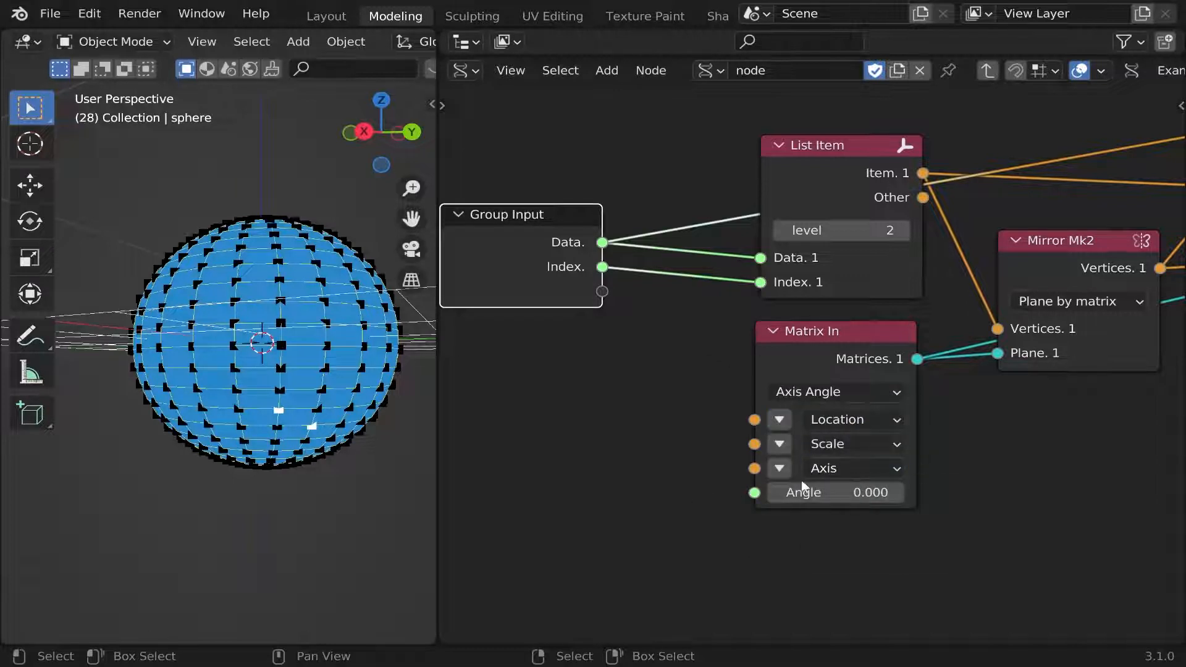
{"action": "left_click", "coordinate": [832, 492]}
{"action": "type", "text": "90"}
{"action": "key", "text": "Return"}
Expand Matrix In's Axis values, set Z to 0 and Y to 1, and inspect the mirror plane.
{"action": "left_click", "coordinate": [779, 468]}
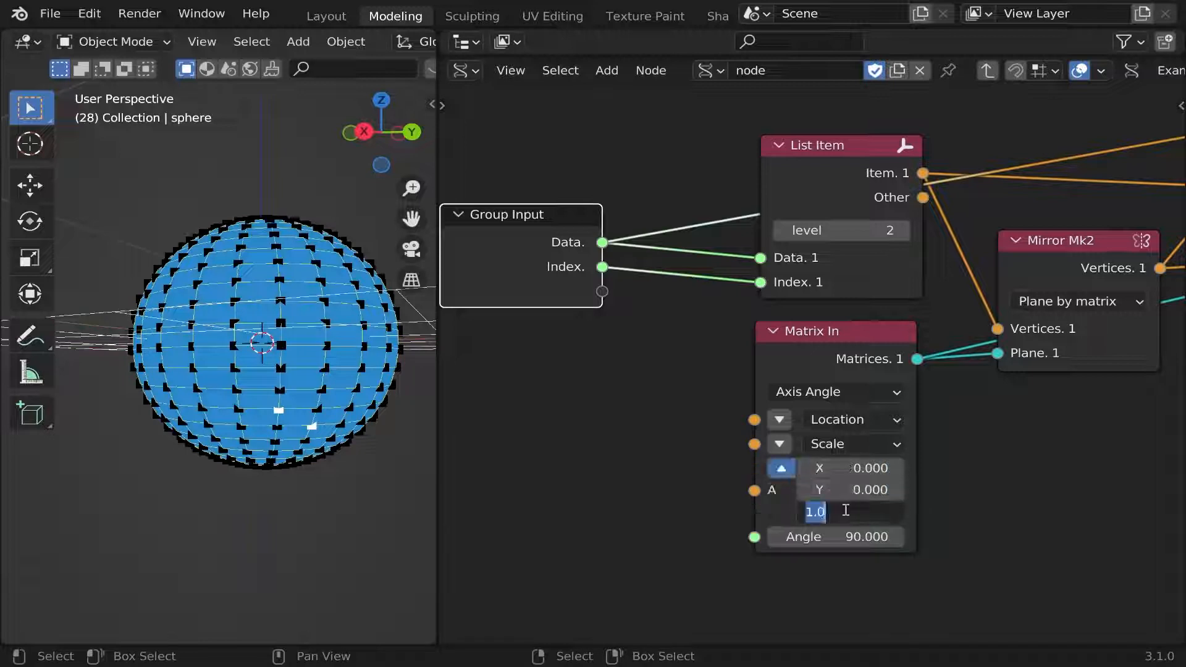
{"action": "left_click", "coordinate": [845, 492]}
{"action": "mouse_move", "coordinate": [277, 370]}
{"action": "middle_mouse_down"}
{"action": "mouse_move", "coordinate": [424, 365]}
{"action": "mouse_move", "coordinate": [276, 380]}
{"action": "middle_mouse_up"}
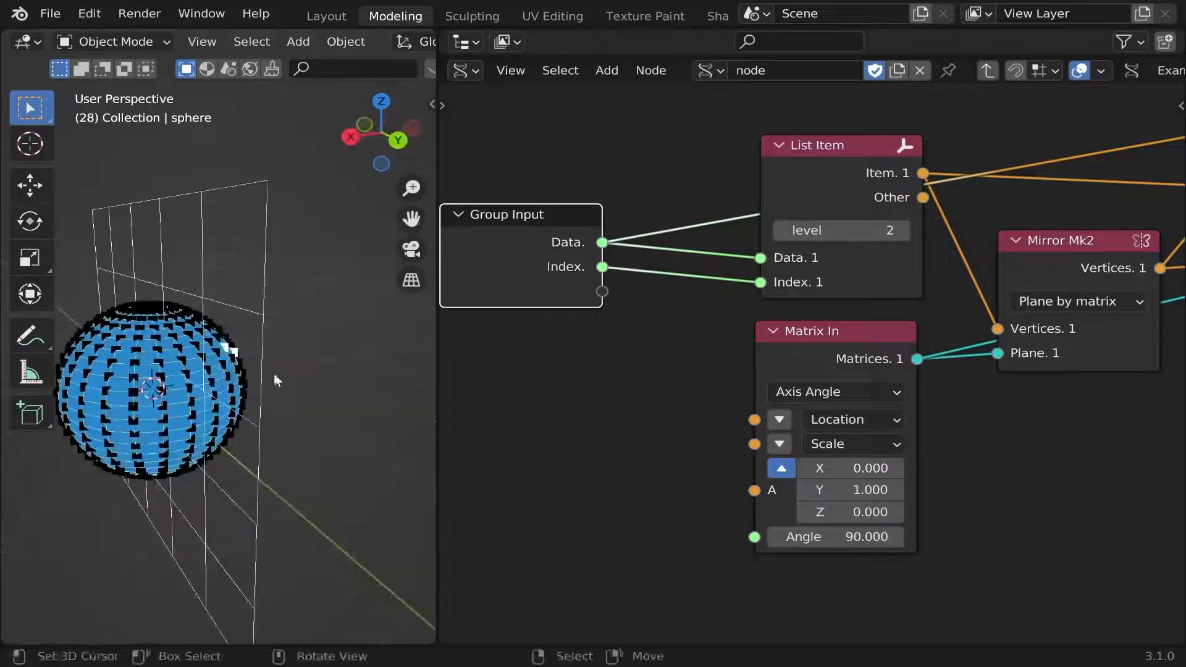
Set Matrix In's Axis Y component back to 0 and its Z component to 1.
{"action": "left_click", "coordinate": [819, 489]}
{"action": "type", "text": "0"}
{"action": "key", "text": "Return"}
{"action": "left_click", "coordinate": [868, 513]}
{"action": "type", "text": "1"}
{"action": "key", "text": "Return"}
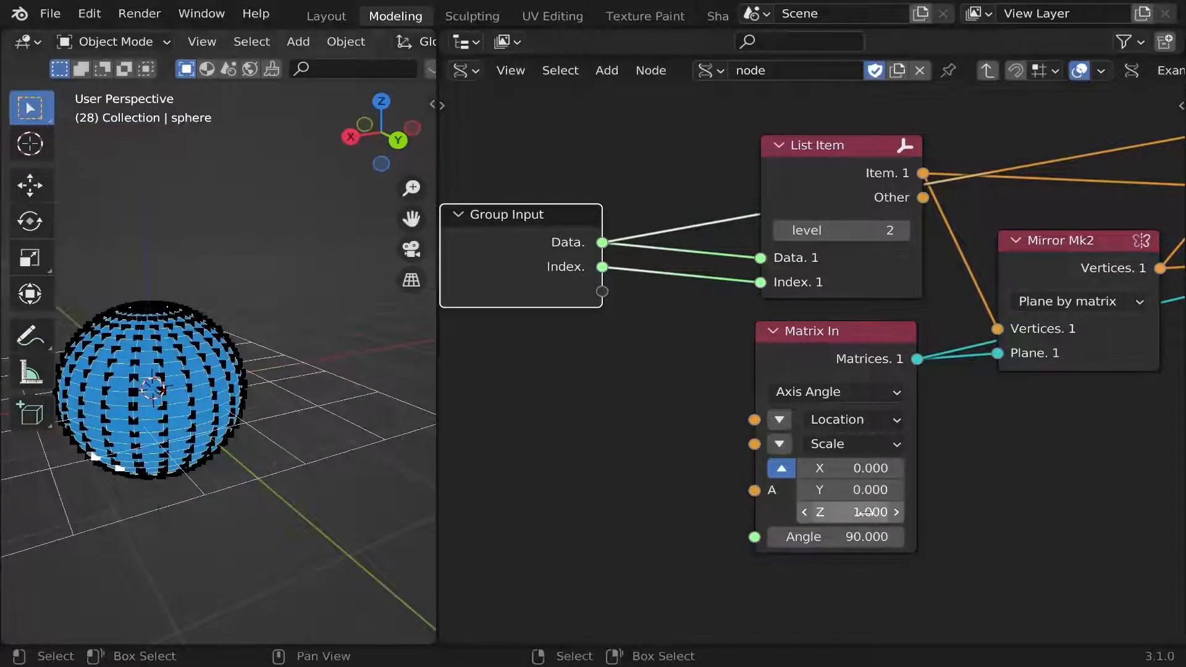
Expose Matrix In's Axis as a group input by connecting Group Input's empty socket to it.
{"action": "left_click_drag", "start_coordinate": [592, 294], "coordinate": [761, 489]}
{"action": "left_click", "coordinate": [858, 444]}
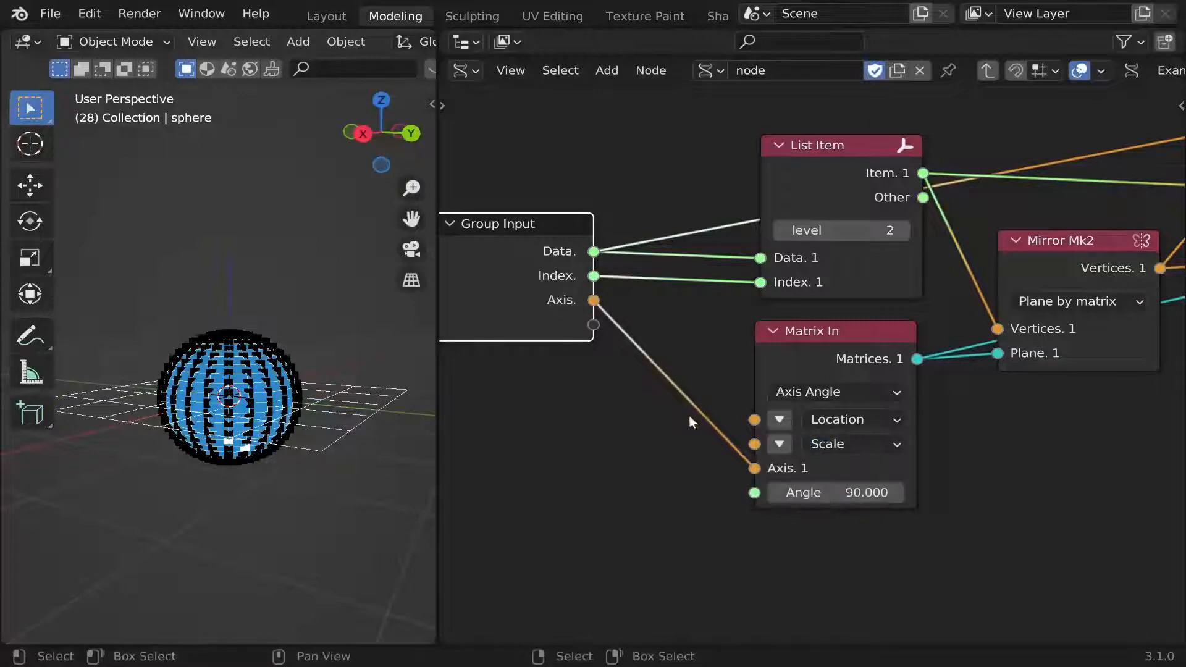
Move the Select mesh elements node lower so it sits level with Group Output.
{"action": "scroll", "coordinate": [691, 423], "scroll_direction": "down", "scroll_amount": 1}
{"action": "middle_click_drag", "start_coordinate": [988, 437], "coordinate": [877, 475]}
{"action": "scroll", "coordinate": [878, 474], "scroll_direction": "down", "scroll_amount": 1}
{"action": "middle_click_drag", "start_coordinate": [1028, 361], "coordinate": [781, 397]}
{"action": "scroll", "coordinate": [1025, 348], "scroll_direction": "up", "scroll_amount": 7}
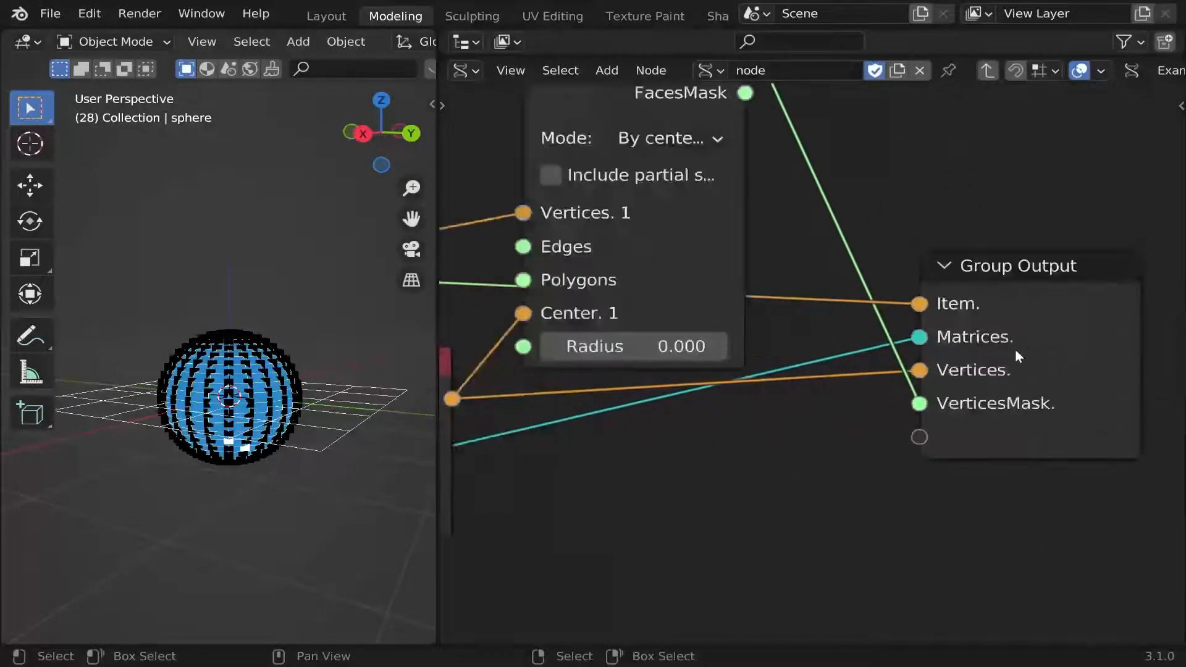
{"action": "left_click", "coordinate": [998, 370]}
{"action": "scroll", "coordinate": [964, 386], "scroll_direction": "down", "scroll_amount": 2}
{"action": "middle_click_drag", "start_coordinate": [954, 389], "coordinate": [948, 434]}
{"action": "left_click_drag", "start_coordinate": [655, 158], "coordinate": [684, 390]}
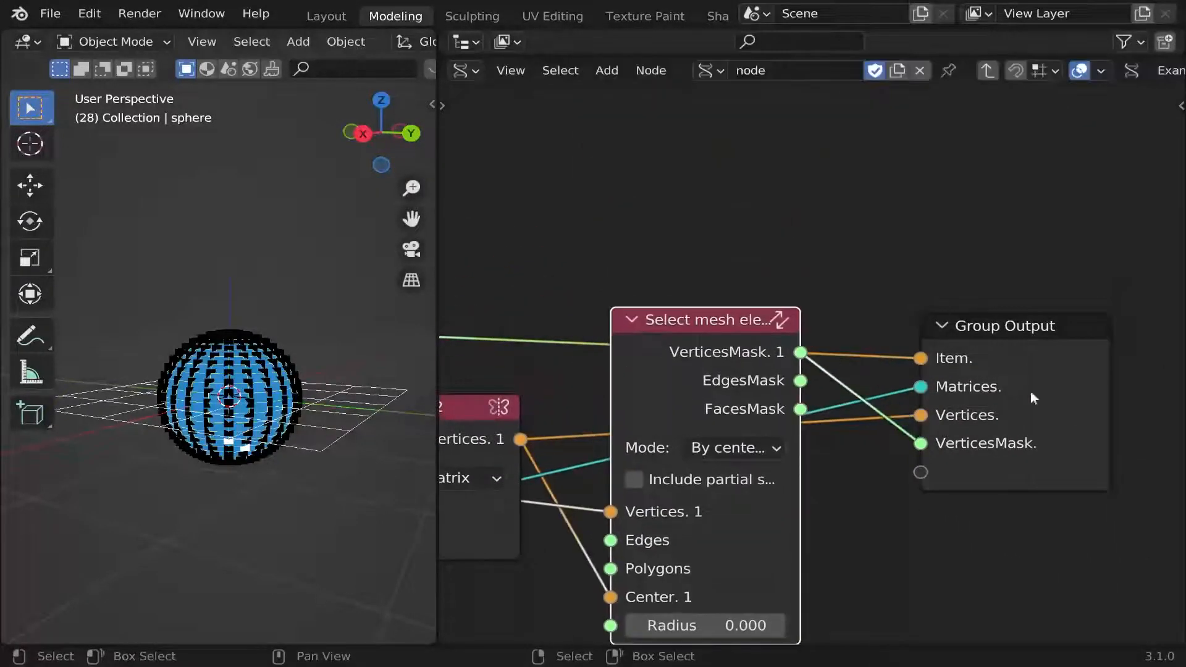
Detach the links feeding Group Output's Item and Vertices sockets and remove both from the group outputs.
{"action": "left_click_drag", "start_coordinate": [921, 359], "coordinate": [821, 360]}
{"action": "key", "text": "n"}
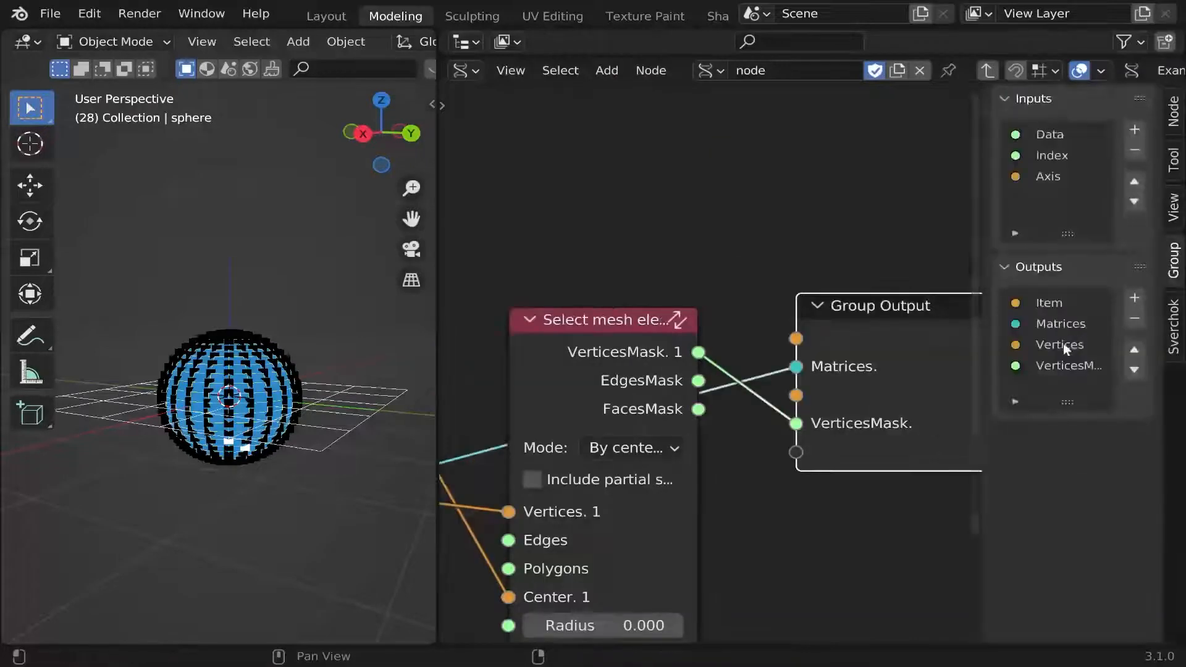
{"action": "left_click", "coordinate": [1057, 309]}
{"action": "left_click", "coordinate": [1134, 318]}
{"action": "left_click", "coordinate": [1080, 322]}
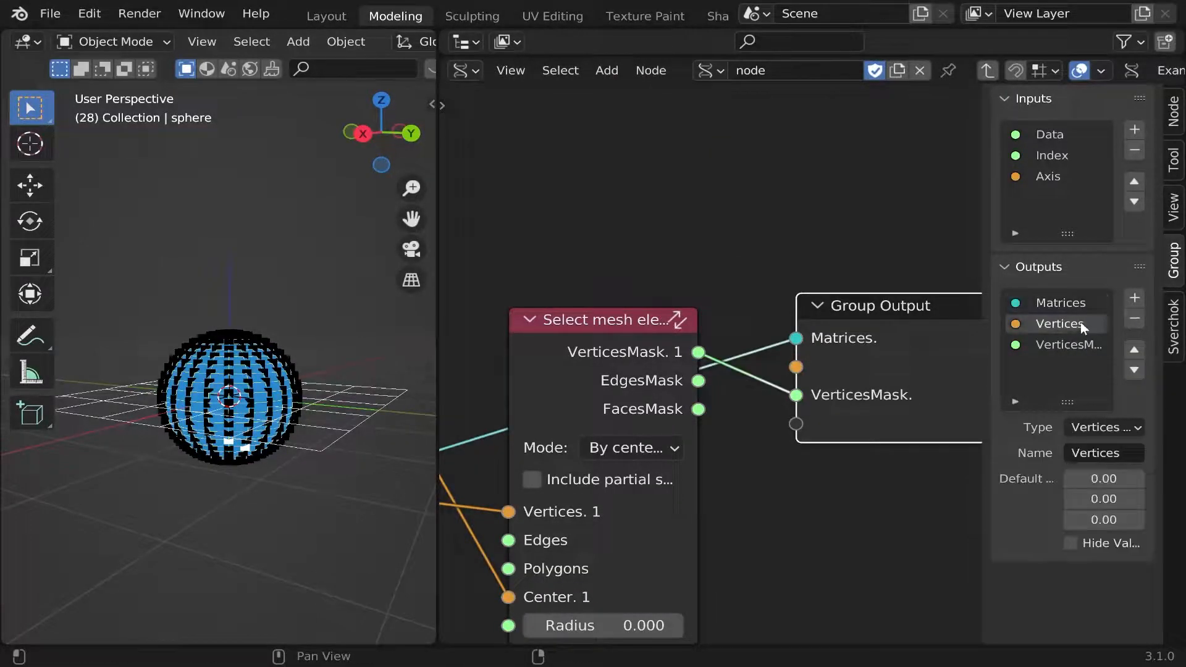
{"action": "left_click", "coordinate": [1135, 319]}
Place VerticesMask first in the group outputs and rename the Matrices output to plan Matrices.
{"action": "left_click", "coordinate": [1134, 346]}
{"action": "double_click", "coordinate": [1060, 323]}
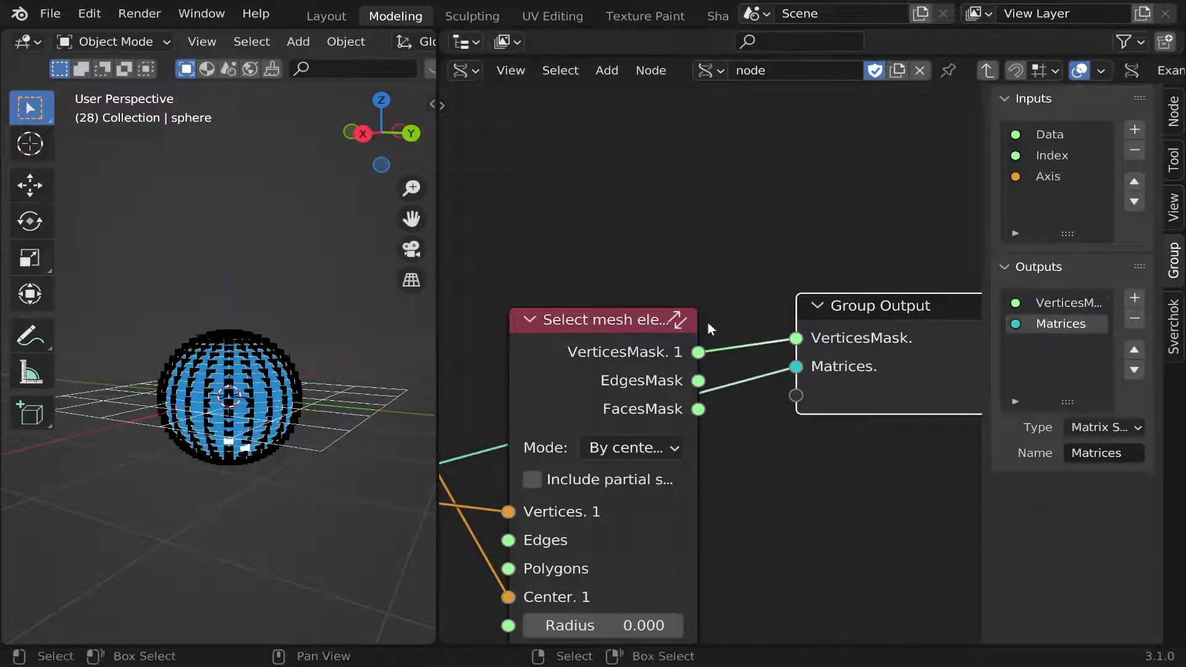
{"action": "left_click", "coordinate": [1037, 324]}
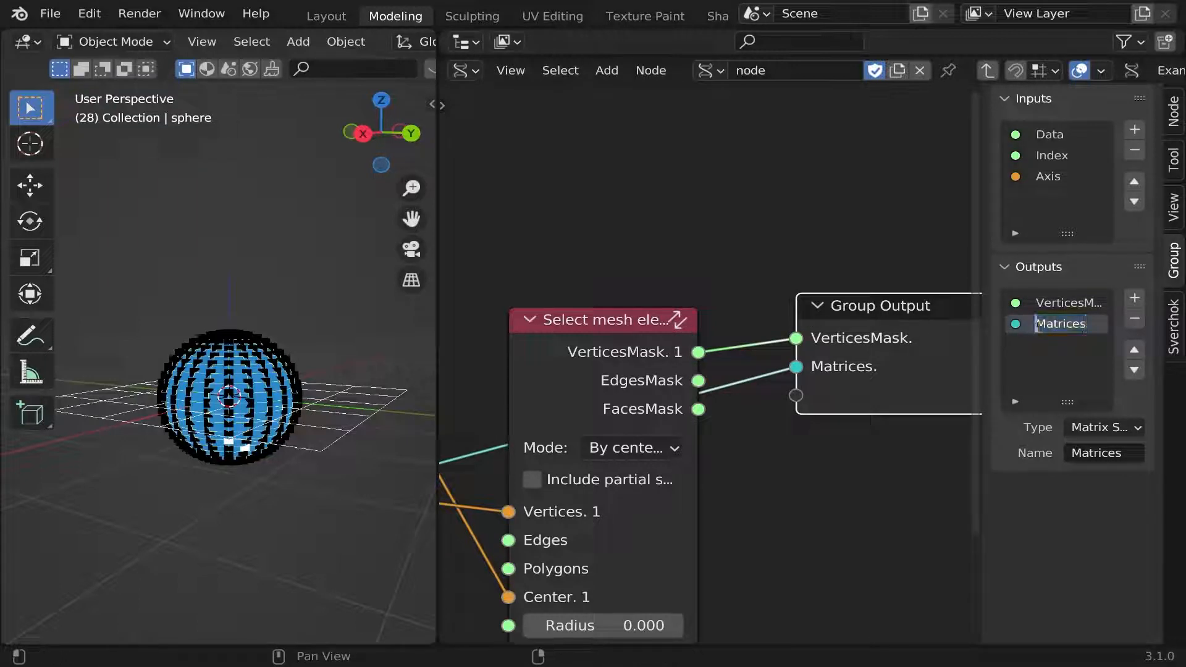
{"action": "type", "text": "plan"}
{"action": "key", "text": "Return"}
Rename the group's Data input to vertex.
{"action": "scroll", "coordinate": [823, 329], "scroll_direction": "down", "scroll_amount": 12}
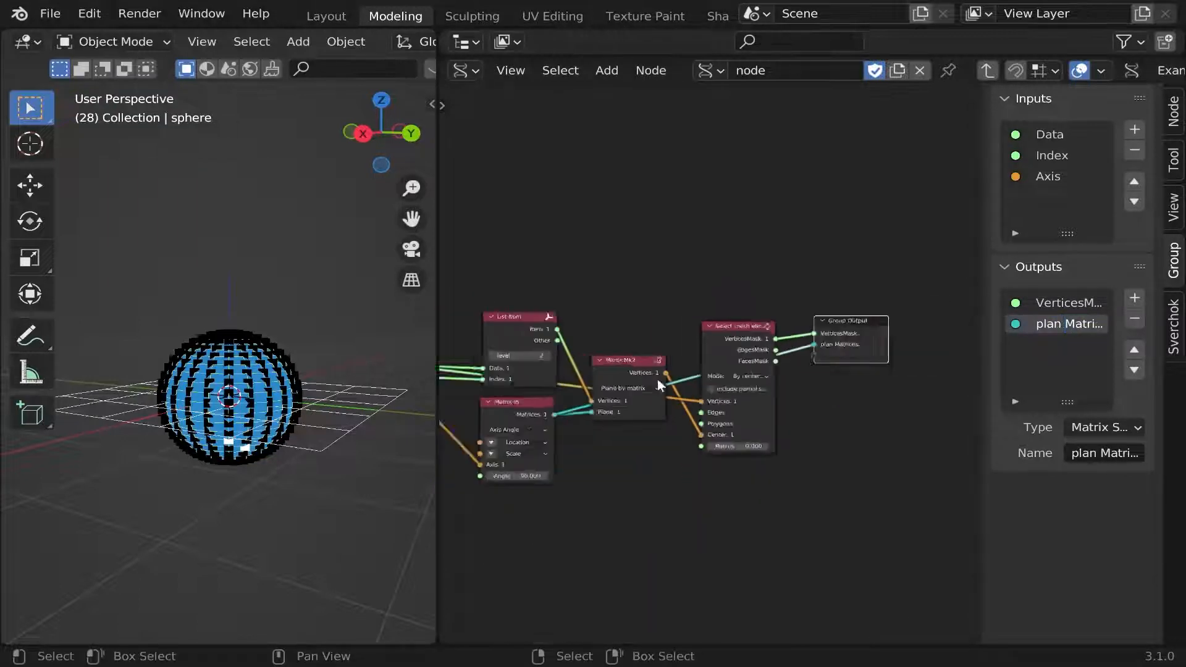
{"action": "scroll", "coordinate": [658, 360], "scroll_direction": "up", "scroll_amount": 8}
{"action": "middle_click_drag", "start_coordinate": [503, 389], "coordinate": [768, 360]}
{"action": "scroll", "coordinate": [547, 321], "scroll_direction": "up", "scroll_amount": 4}
{"action": "scroll", "coordinate": [599, 381], "scroll_direction": "up", "scroll_amount": 3}
{"action": "middle_click_drag", "start_coordinate": [581, 332], "coordinate": [741, 402]}
{"action": "scroll", "coordinate": [587, 381], "scroll_direction": "down", "scroll_amount": 1}
{"action": "scroll", "coordinate": [729, 403], "scroll_direction": "up", "scroll_amount": 3}
{"action": "left_click", "coordinate": [694, 402]}
{"action": "left_click", "coordinate": [1053, 137]}
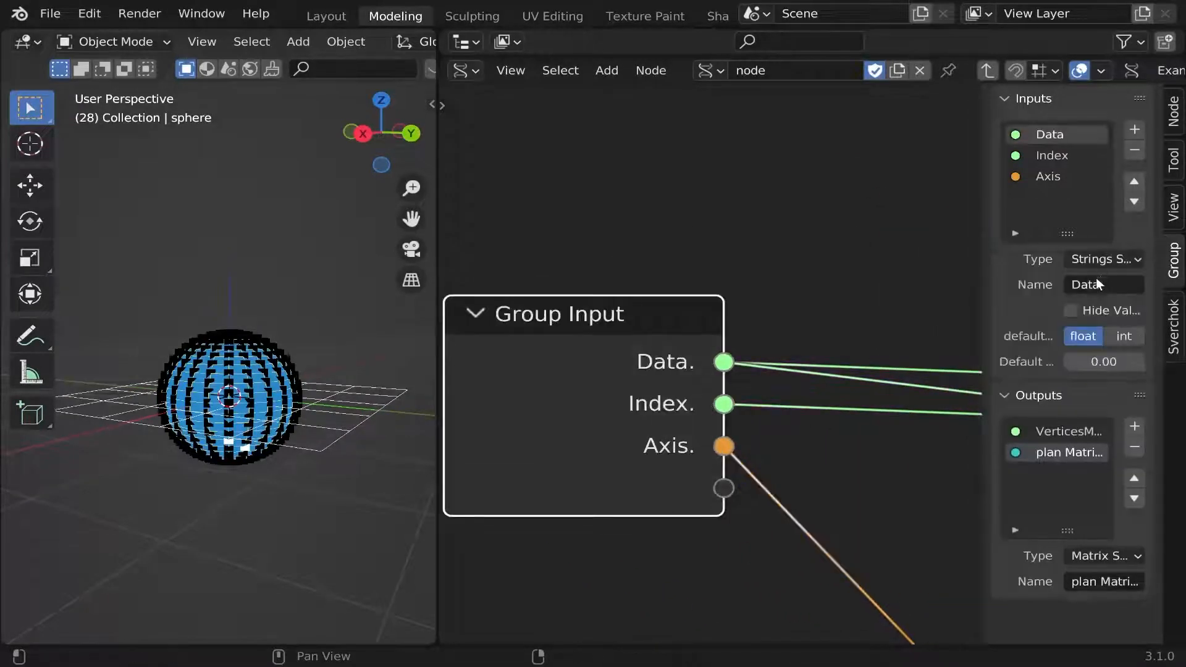
{"action": "left_click_drag", "start_coordinate": [988, 288], "coordinate": [840, 277]}
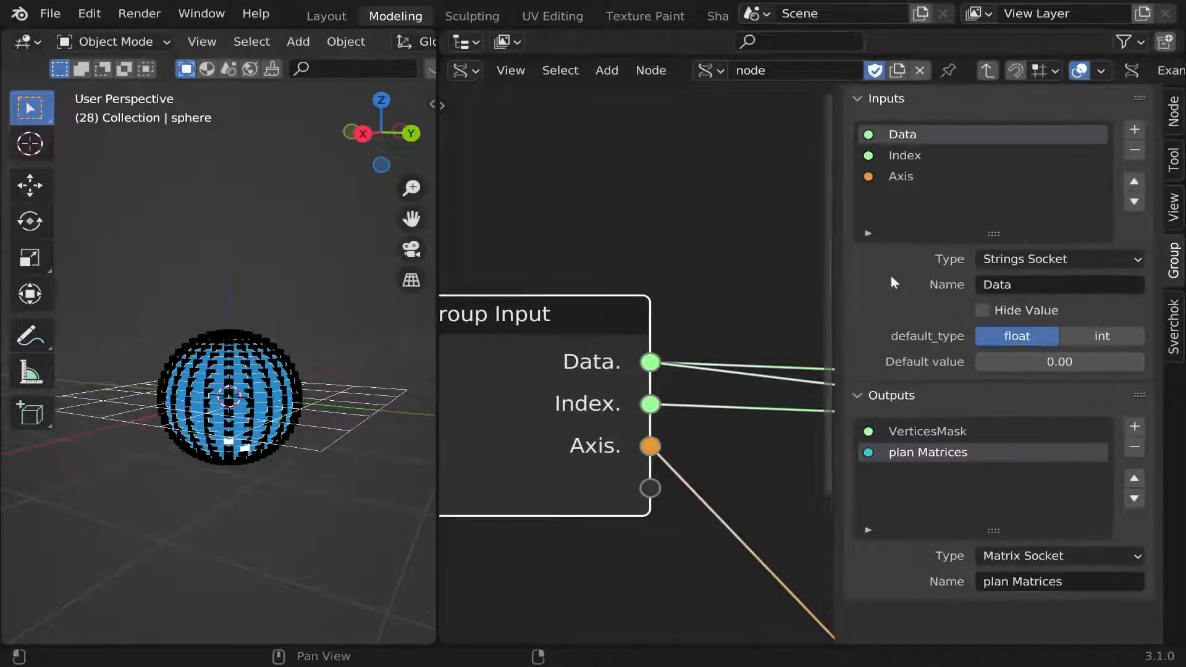
{"action": "left_click", "coordinate": [1080, 280]}
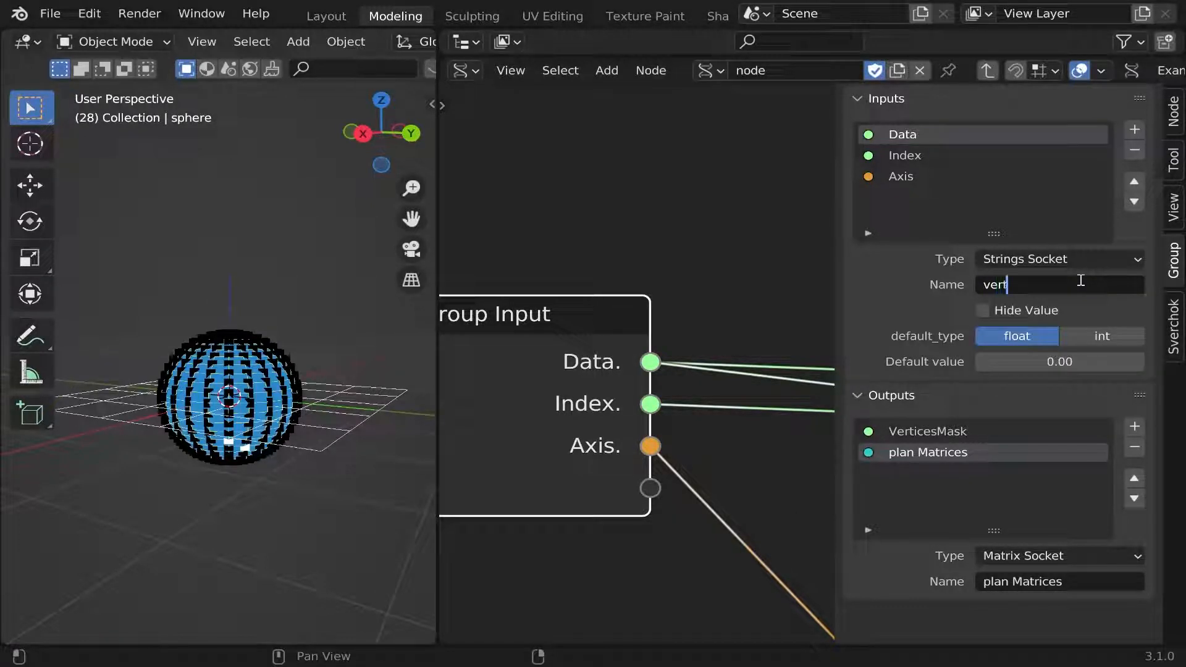
{"action": "key", "text": "n"}
{"action": "scroll", "coordinate": [781, 361], "scroll_direction": "down", "scroll_amount": 7}
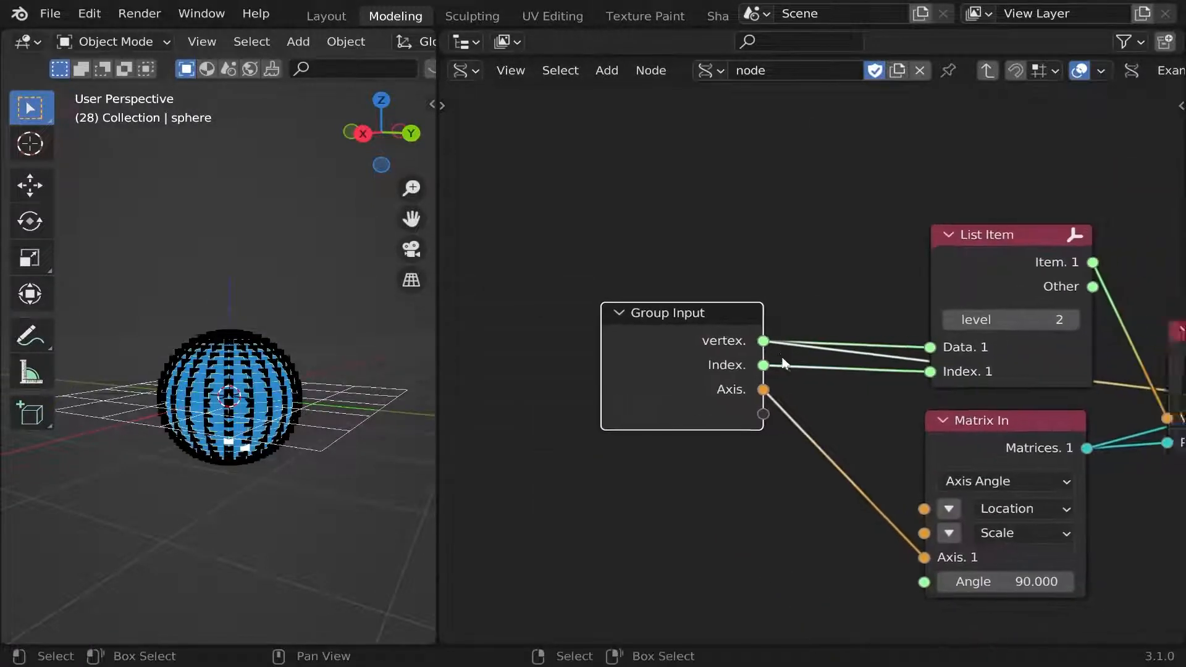
Exit the group and move the List Input and Sphere nodes closer to the group node.
{"action": "key", "text": "Tab"}
{"action": "scroll", "coordinate": [772, 366], "scroll_direction": "down", "scroll_amount": 9}
{"action": "left_click_drag", "start_coordinate": [481, 376], "coordinate": [611, 421]}
{"action": "left_click_drag", "start_coordinate": [471, 275], "coordinate": [620, 321]}
{"action": "scroll", "coordinate": [741, 380], "scroll_direction": "up", "scroll_amount": 10}
{"action": "left_click", "coordinate": [772, 465]}
{"action": "key", "text": "Tab"}
{"action": "key", "text": "Tab"}
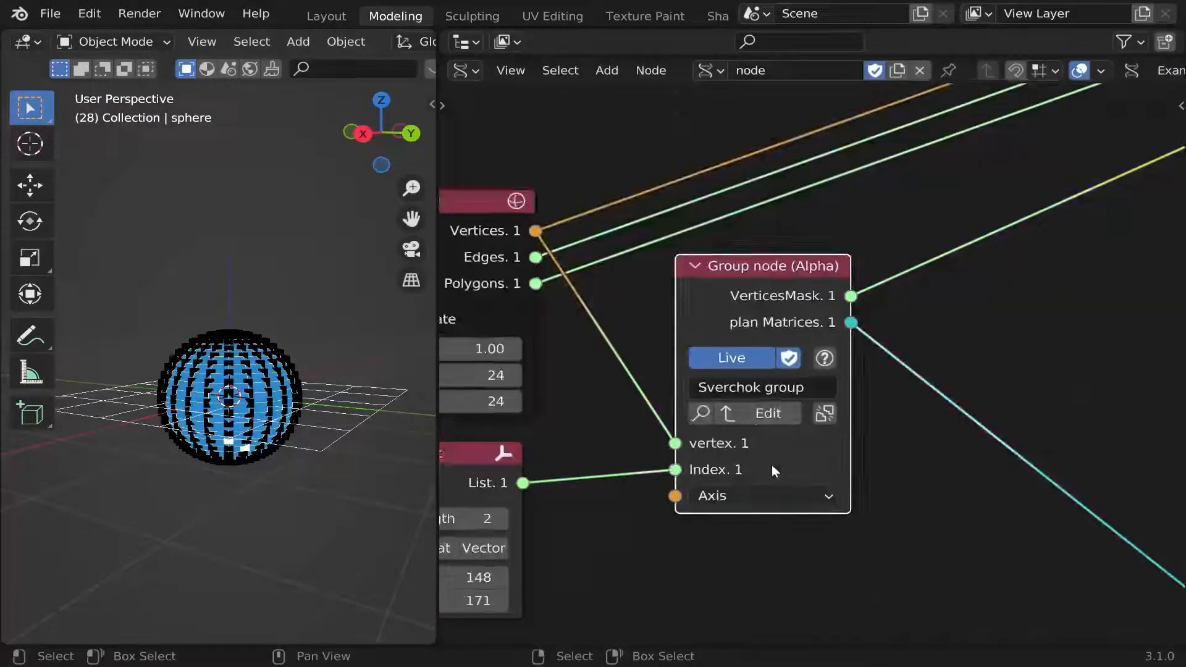
Set the Z component of the group node's Axis input to 1.
{"action": "left_click", "coordinate": [762, 495]}
{"action": "double_click", "coordinate": [801, 572]}
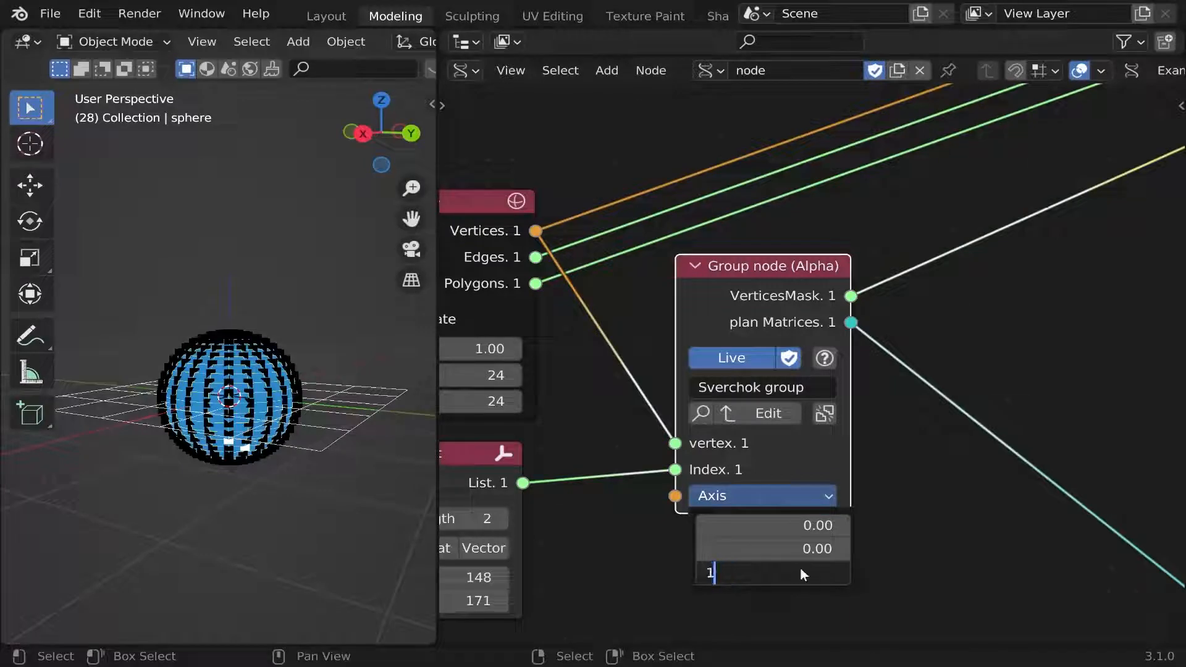
{"action": "type", "text": "1"}
{"action": "key", "text": "Return"}
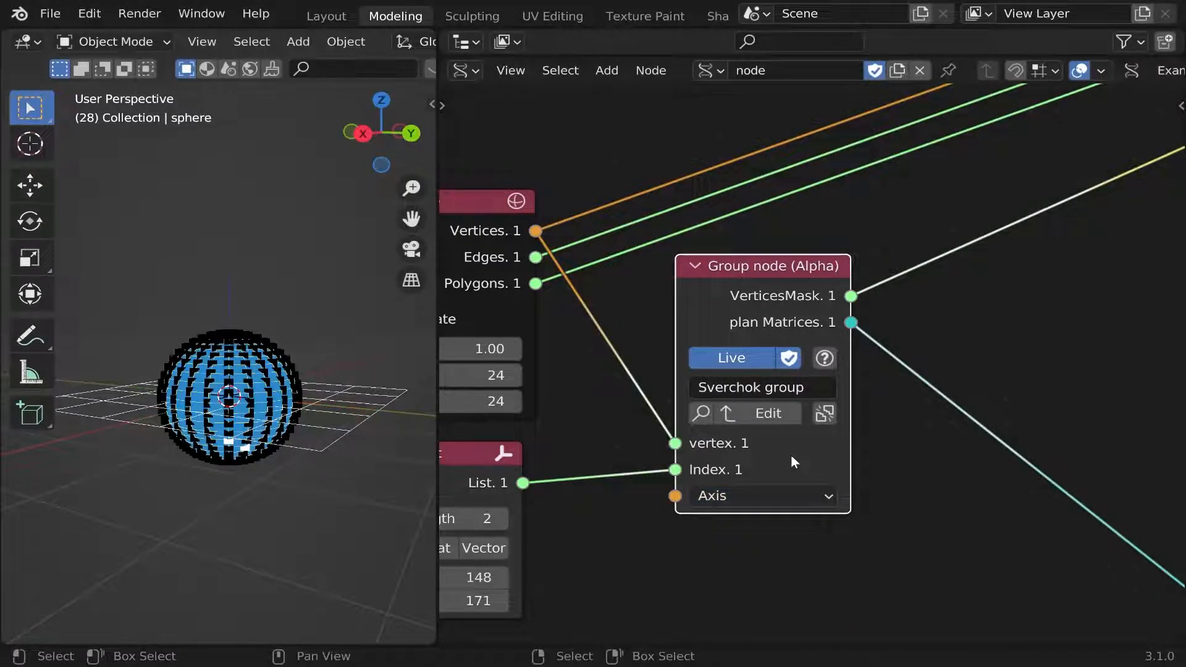
Set the group node's Axis Y component to 1 and Z to 0, and inspect the mirror plane around the sphere.
{"action": "left_click", "coordinate": [762, 496]}
{"action": "double_click", "coordinate": [784, 549]}
{"action": "type", "text": "1"}
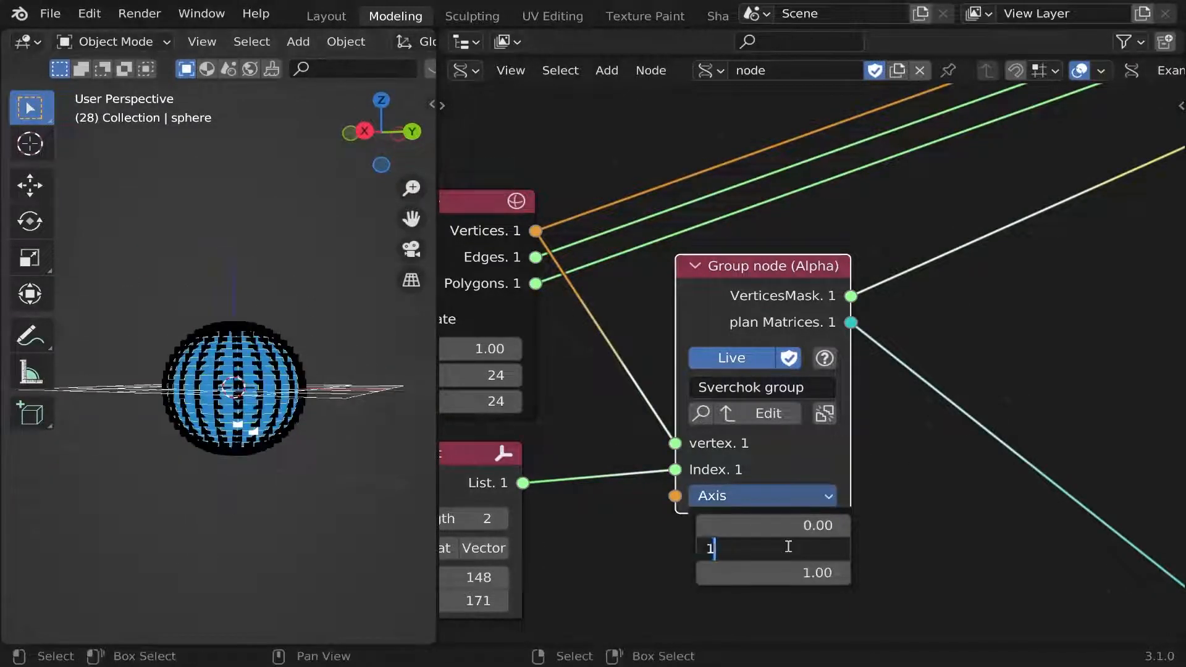
{"action": "key", "text": "Return"}
{"action": "double_click", "coordinate": [784, 570]}
{"action": "type", "text": "0"}
{"action": "key", "text": "Return"}
{"action": "scroll", "coordinate": [290, 383], "scroll_direction": "up", "scroll_amount": 3}
{"action": "middle_click_drag", "start_coordinate": [290, 383], "coordinate": [220, 400]}
{"action": "scroll", "coordinate": [346, 374], "scroll_direction": "down", "scroll_amount": 2}
Rename the Sverchok group to select mirror.
{"action": "scroll", "coordinate": [855, 383], "scroll_direction": "down", "scroll_amount": 8}
{"action": "scroll", "coordinate": [926, 386], "scroll_direction": "up", "scroll_amount": 5}
{"action": "middle_click_drag", "start_coordinate": [846, 394], "coordinate": [748, 427]}
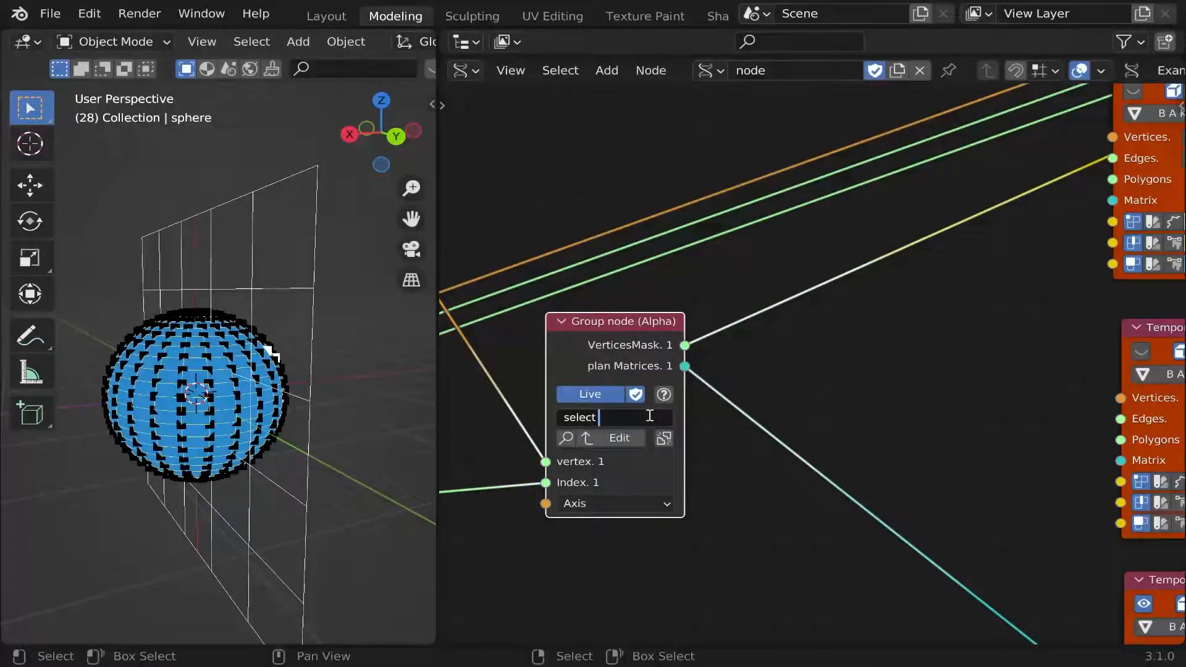
{"action": "key", "text": "Return"}
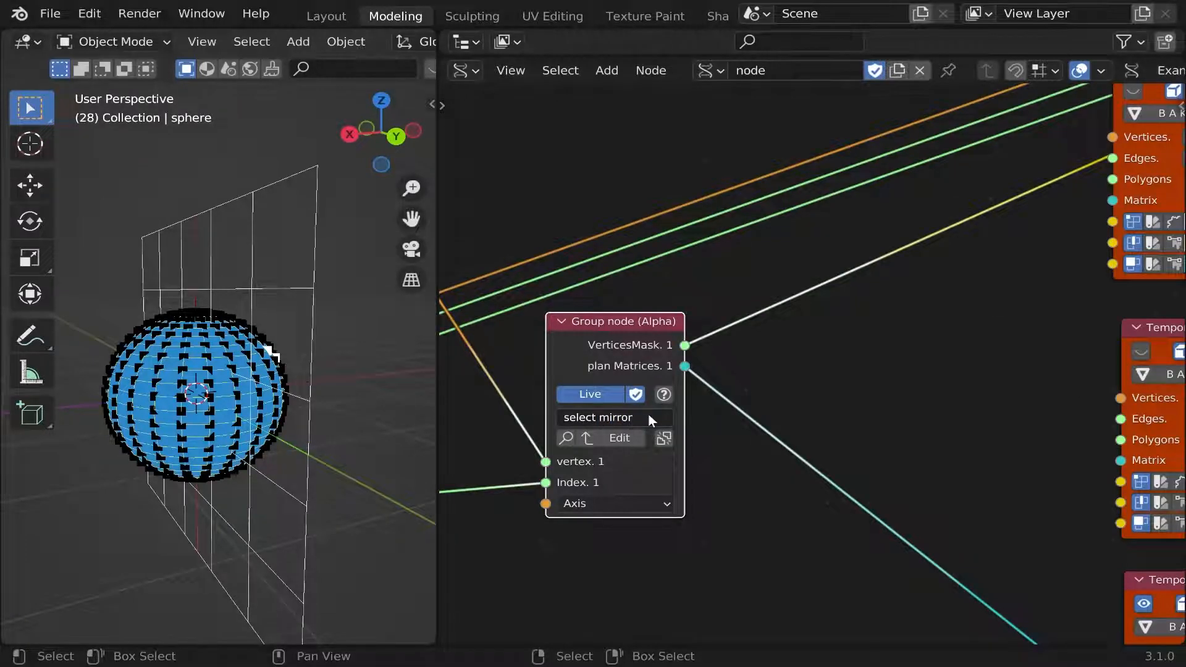
Give the group node the label select mirror.
{"action": "key", "text": "n"}
{"action": "scroll", "coordinate": [624, 356], "scroll_direction": "up", "scroll_amount": 1}
{"action": "middle_click_drag", "start_coordinate": [624, 356], "coordinate": [832, 320]}
{"action": "left_click", "coordinate": [1173, 110]}
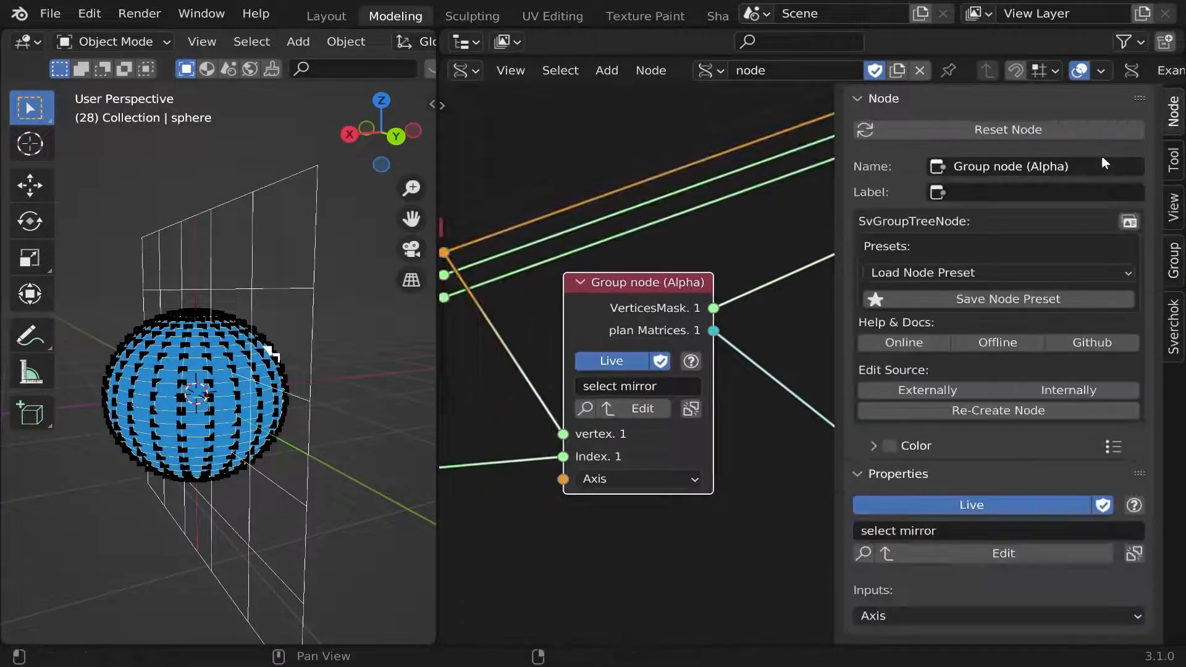
{"action": "left_click", "coordinate": [1018, 196]}
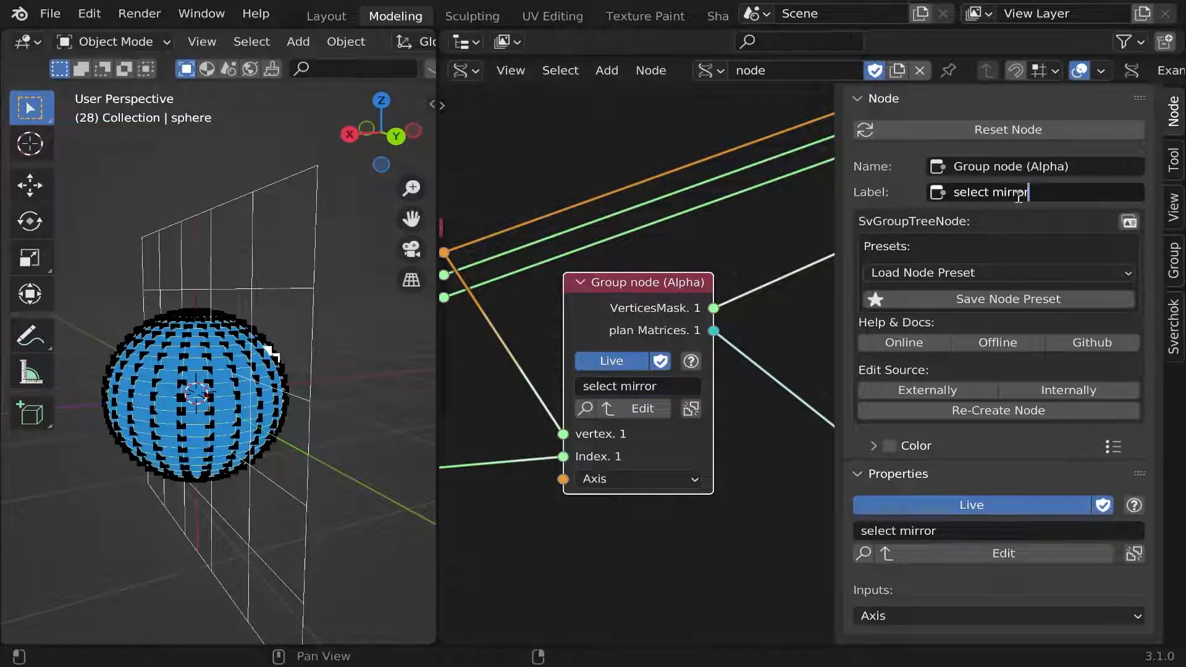
{"action": "key", "text": "n"}
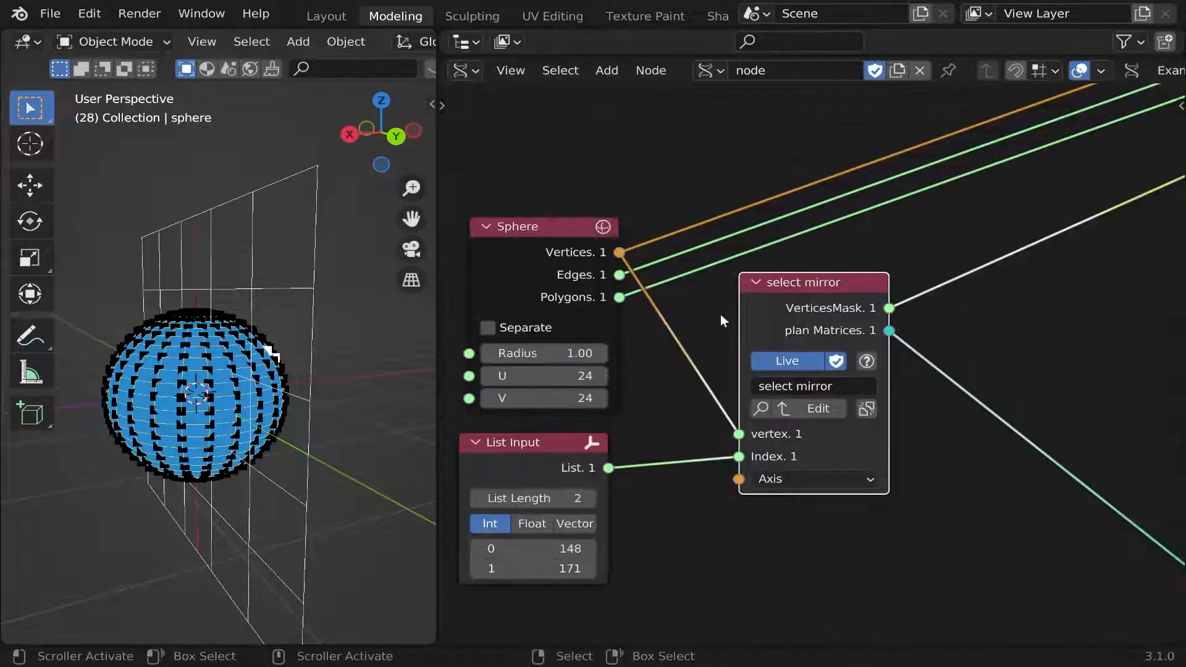
Bring up the Sverchok tree properties and go to the Import/Export options.
{"action": "scroll", "coordinate": [720, 313], "scroll_direction": "down", "scroll_amount": 2}
{"action": "scroll", "coordinate": [795, 363], "scroll_direction": "up", "scroll_amount": 2}
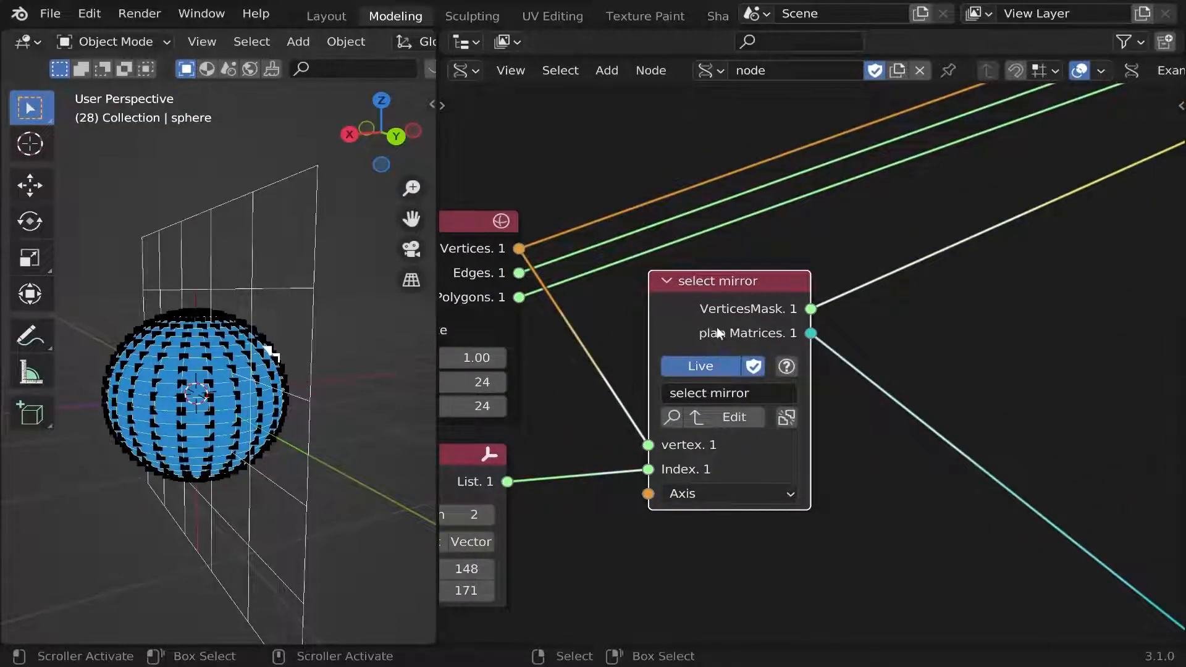
{"action": "key", "text": "n"}
{"action": "left_click", "coordinate": [1173, 327]}
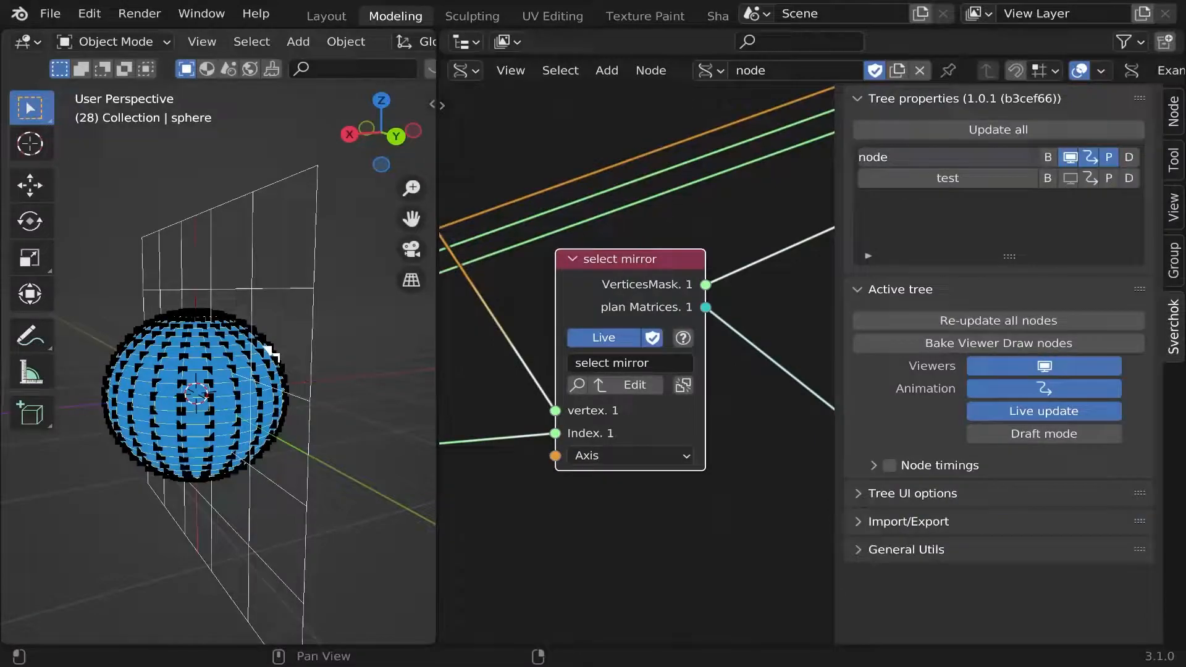
{"action": "left_click", "coordinate": [955, 526]}
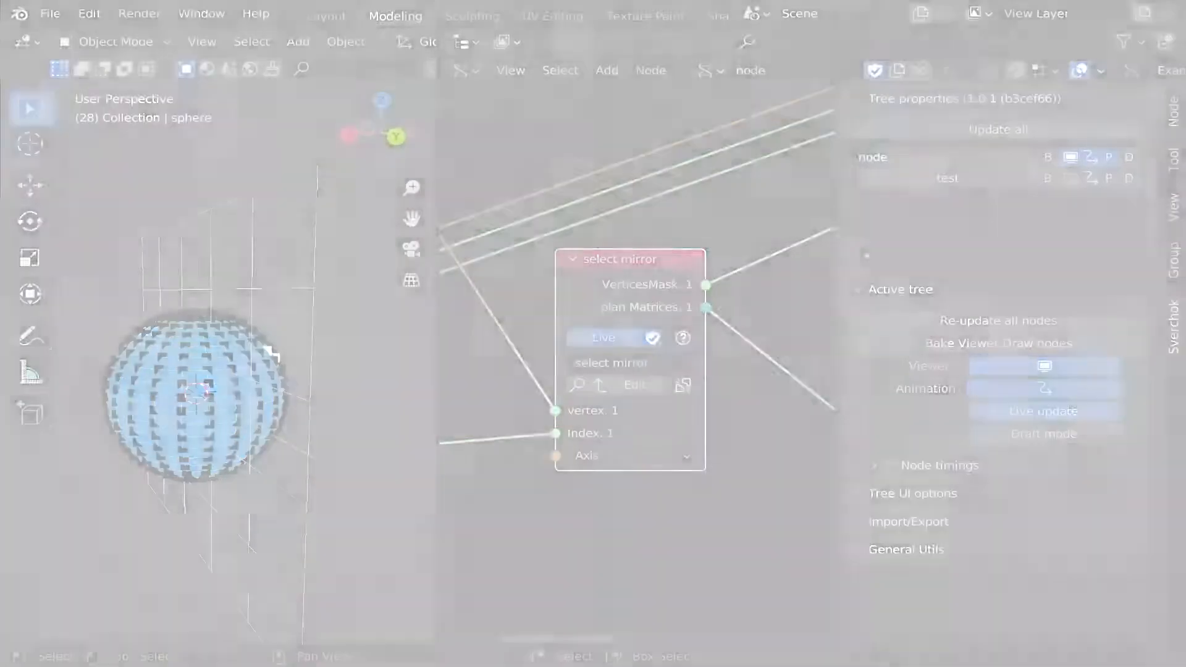